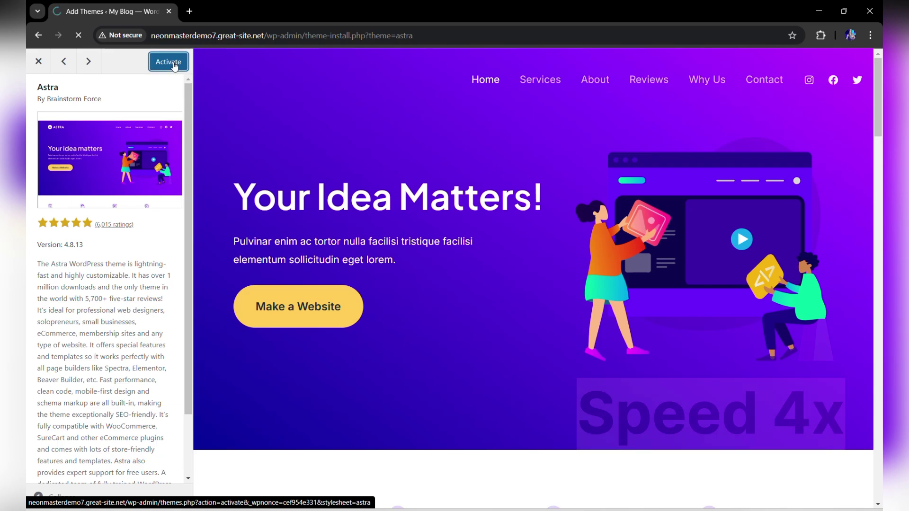
Activate the Astra theme and start a site with Classic Starter Templates, using Elementor as the page builder.
{"action": "left_click", "coordinate": [174, 64]}
{"action": "left_click", "coordinate": [250, 253]}
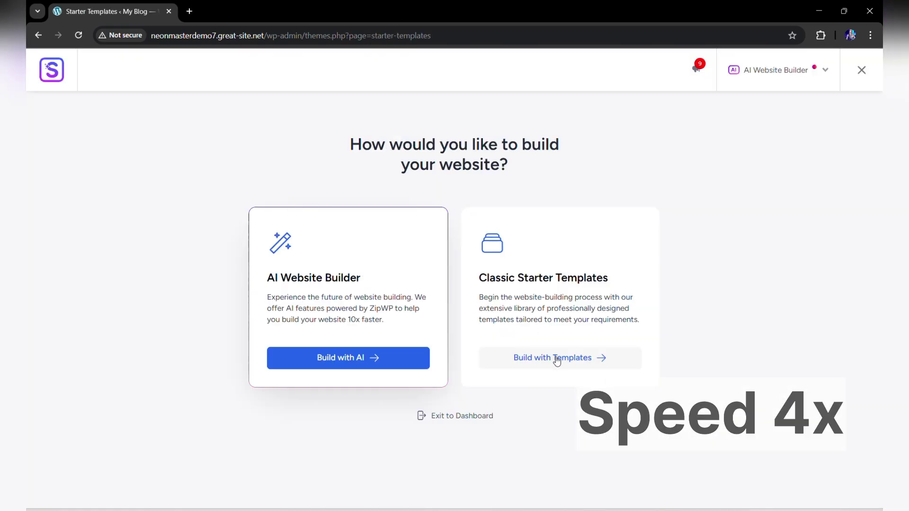
{"action": "left_click", "coordinate": [556, 360]}
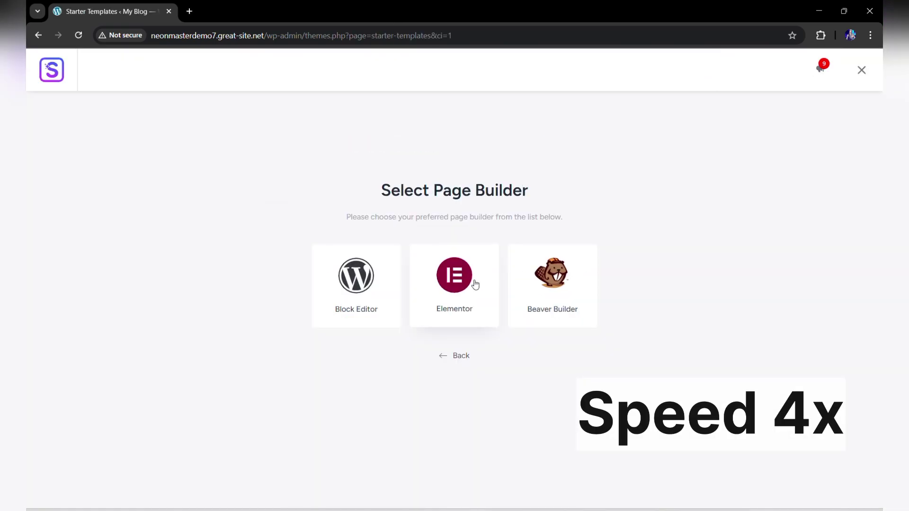
{"action": "left_click", "coordinate": [466, 282]}
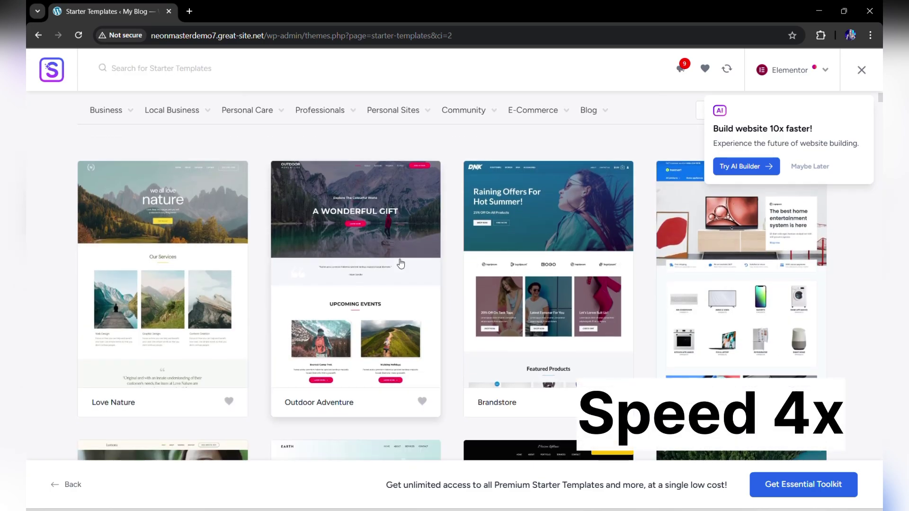
Choose the Organic Store starter template and continue with its original fonts and colour palette.
{"action": "scroll", "coordinate": [532, 279], "scroll_direction": "down", "scroll_amount": 3}
{"action": "scroll", "coordinate": [530, 281], "scroll_direction": "up", "scroll_amount": 5}
{"action": "scroll", "coordinate": [531, 283], "scroll_direction": "down", "scroll_amount": 2}
{"action": "scroll", "coordinate": [531, 283], "scroll_direction": "down", "scroll_amount": 15}
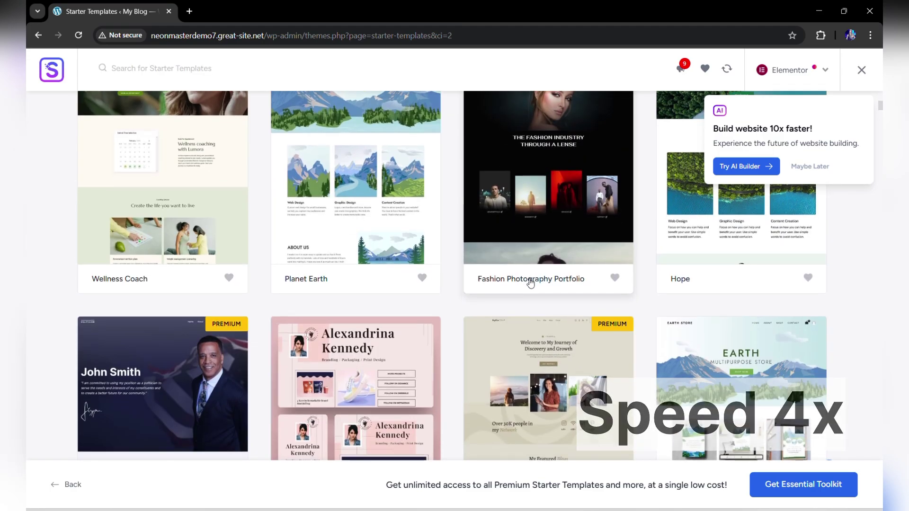
{"action": "scroll", "coordinate": [335, 326], "scroll_direction": "down", "scroll_amount": 9}
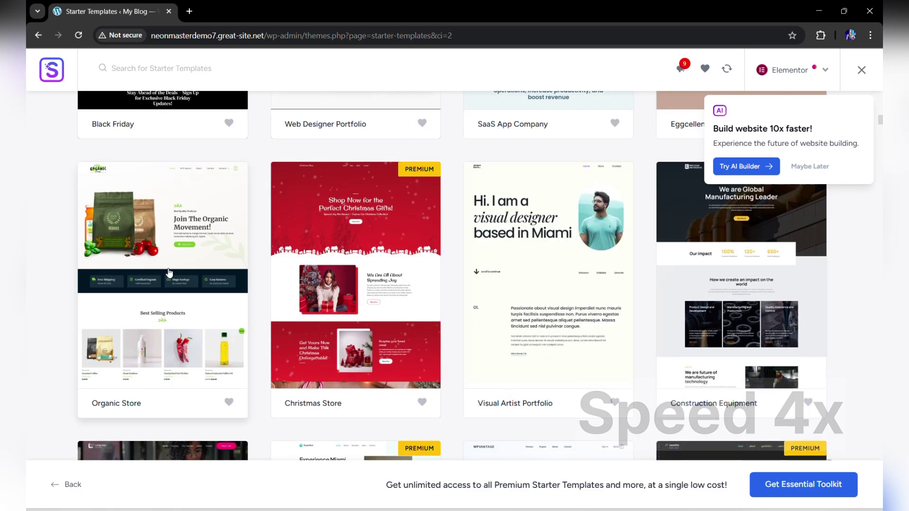
{"action": "left_click", "coordinate": [169, 272]}
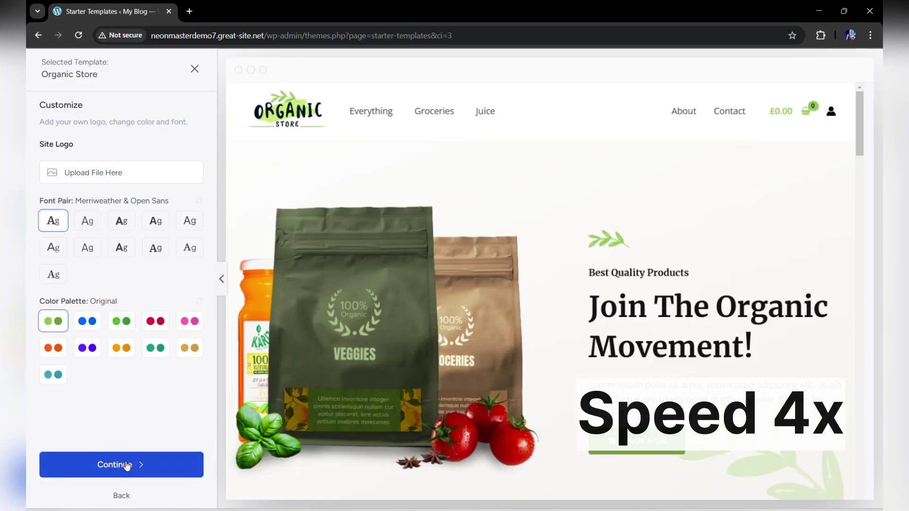
{"action": "left_click", "coordinate": [114, 464]}
Add Donations, Sales Funnels, Free Live Chat, Video Player and Automation & Integrations, and build the website with the overwrite notice accepted.
{"action": "left_click", "coordinate": [540, 283]}
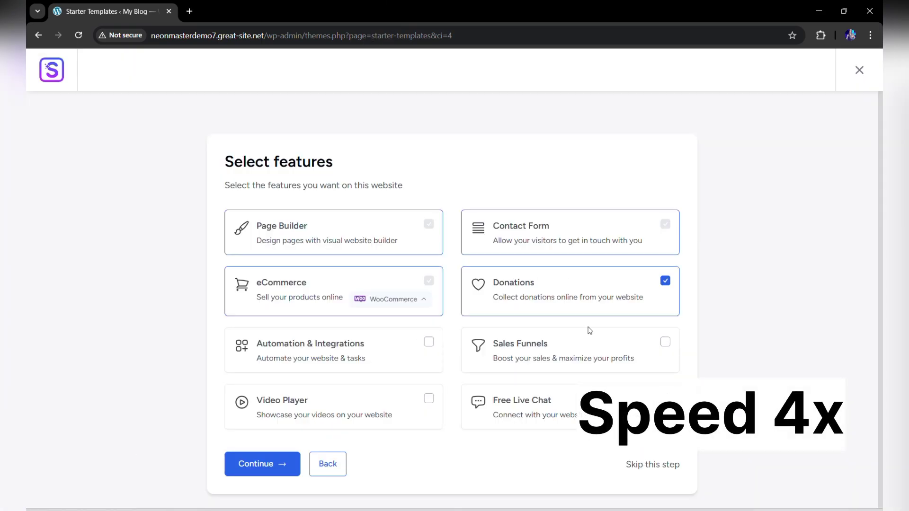
{"action": "left_click", "coordinate": [588, 344]}
{"action": "left_click", "coordinate": [520, 402]}
{"action": "left_click", "coordinate": [421, 400]}
{"action": "left_click", "coordinate": [374, 364]}
{"action": "left_click", "coordinate": [263, 465]}
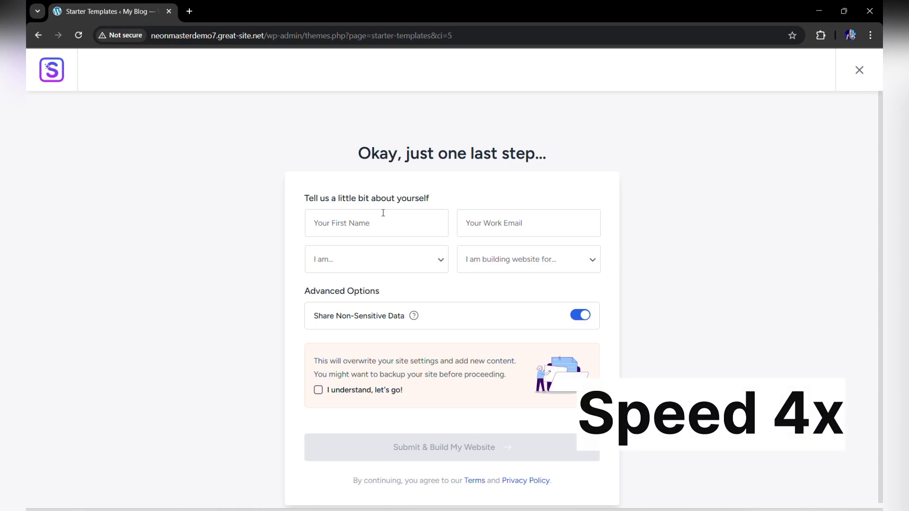
{"action": "left_click", "coordinate": [320, 391]}
{"action": "left_click", "coordinate": [437, 453]}
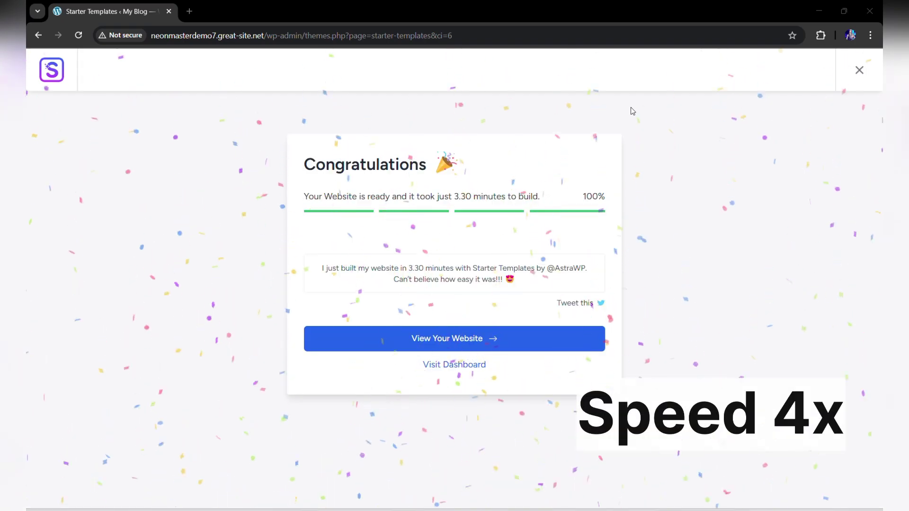
Open the finished website in a new tab and the WordPress dashboard in the original tab.
{"action": "right_click", "coordinate": [440, 84]}
{"action": "left_click", "coordinate": [419, 336]}
{"action": "key", "text": "ctrl+shift+Tab"}
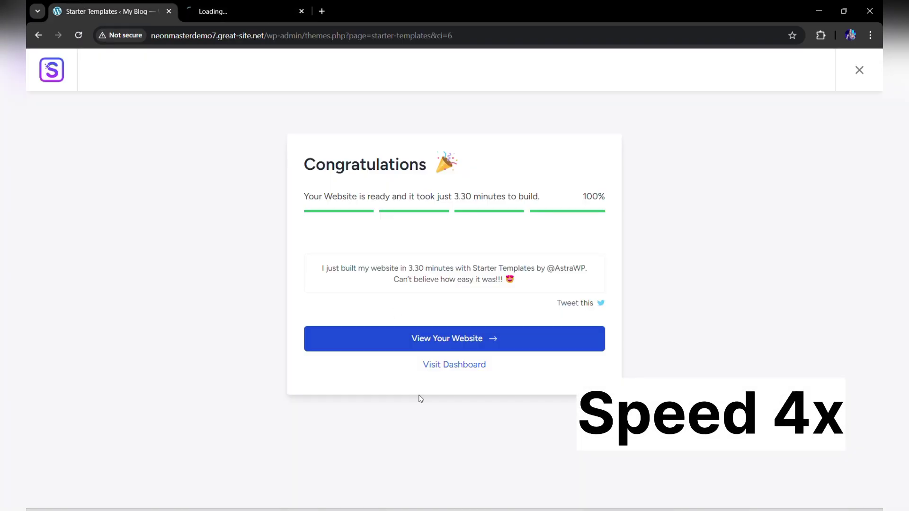
{"action": "left_click", "coordinate": [451, 366]}
{"action": "left_click", "coordinate": [272, 5]}
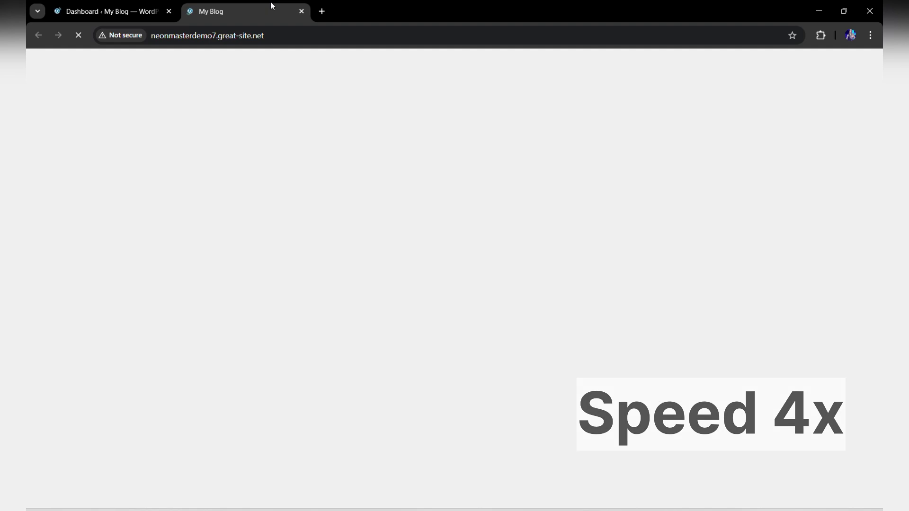
{"action": "key", "text": "ctrl+shift+Tab"}
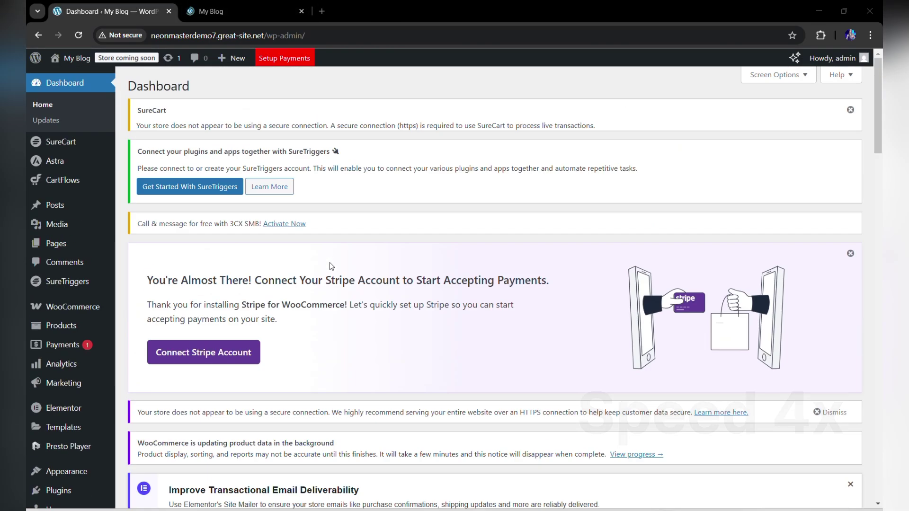
Review the new store's home page from the hero banner down to the footer.
{"action": "key", "text": "ctrl+Tab"}
{"action": "scroll", "coordinate": [426, 229], "scroll_direction": "down", "scroll_amount": 15}
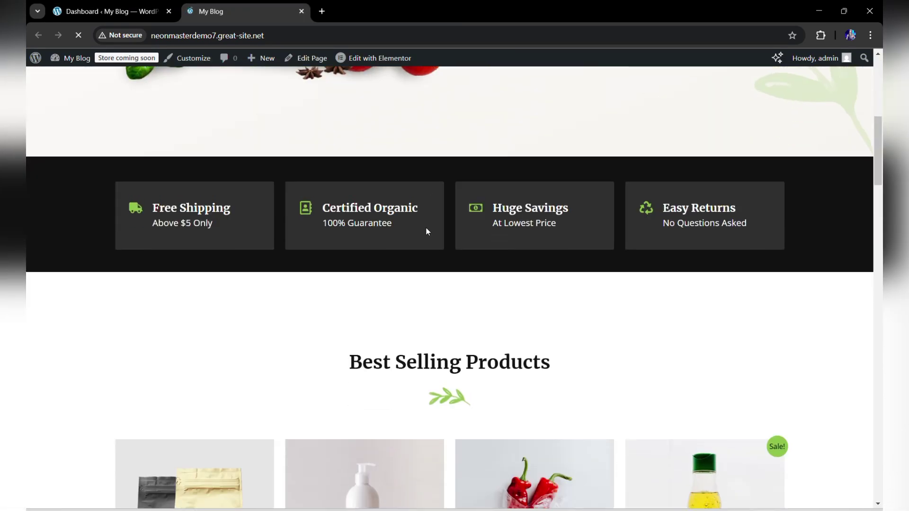
{"action": "scroll", "coordinate": [426, 232], "scroll_direction": "down", "scroll_amount": 18}
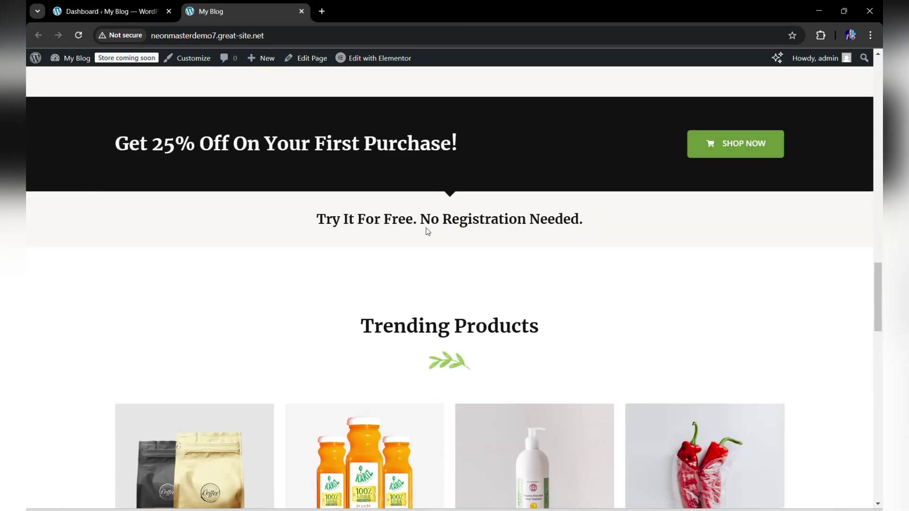
{"action": "scroll", "coordinate": [425, 228], "scroll_direction": "down", "scroll_amount": 18}
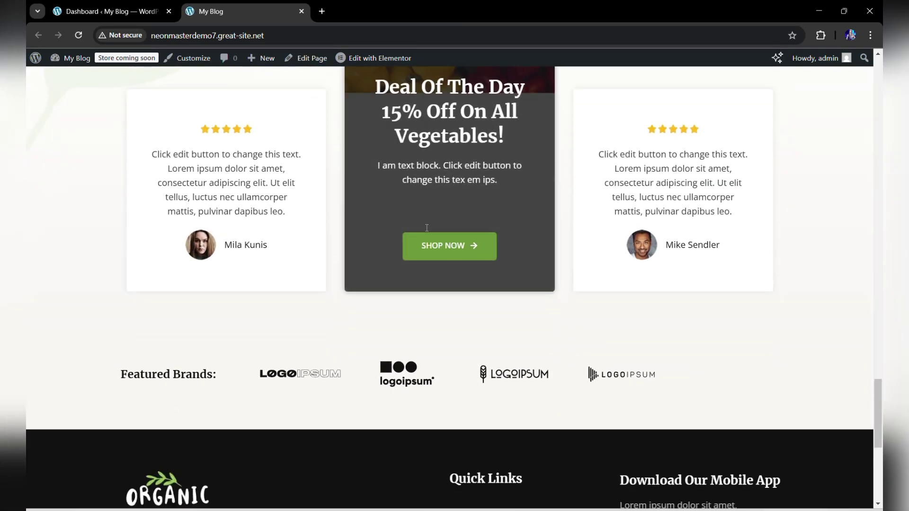
{"action": "scroll", "coordinate": [425, 227], "scroll_direction": "up", "scroll_amount": 20}
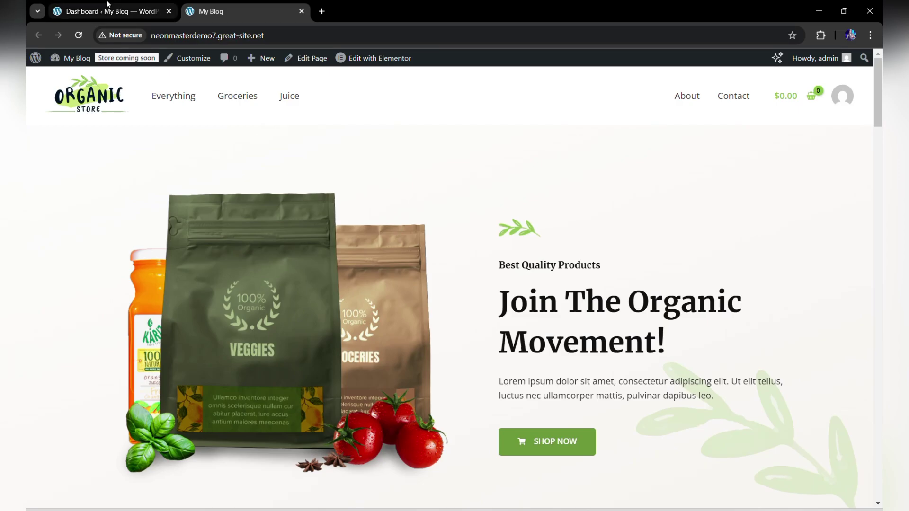
Return to the WordPress dashboard and search the plugins available for installation for "ultimate membership".
{"action": "left_click", "coordinate": [108, 7]}
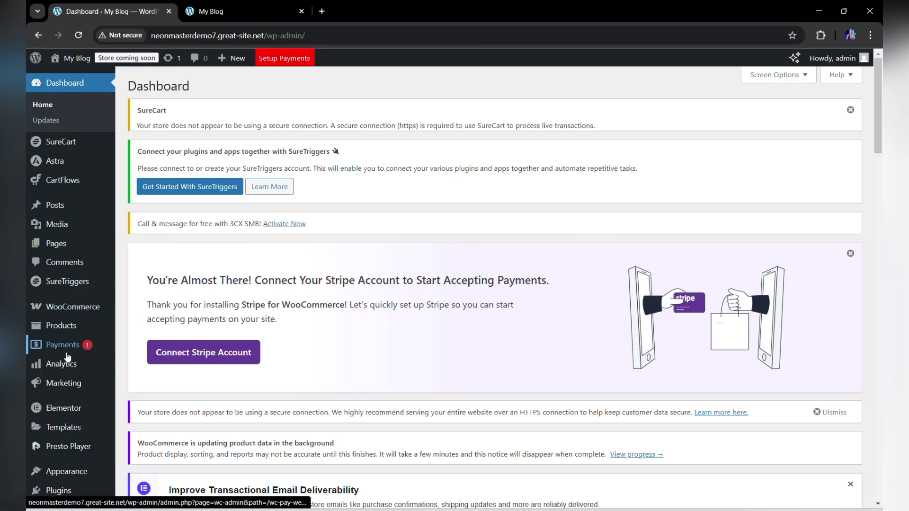
{"action": "scroll", "coordinate": [57, 350], "scroll_direction": "down", "scroll_amount": 1}
{"action": "mouse_move", "coordinate": [67, 357]}
{"action": "mouse_move", "coordinate": [63, 392]}
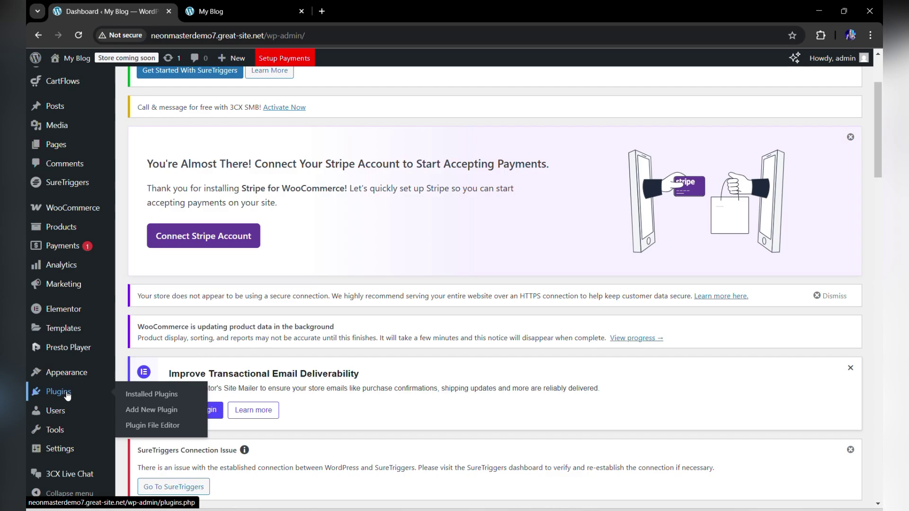
{"action": "left_click", "coordinate": [171, 401]}
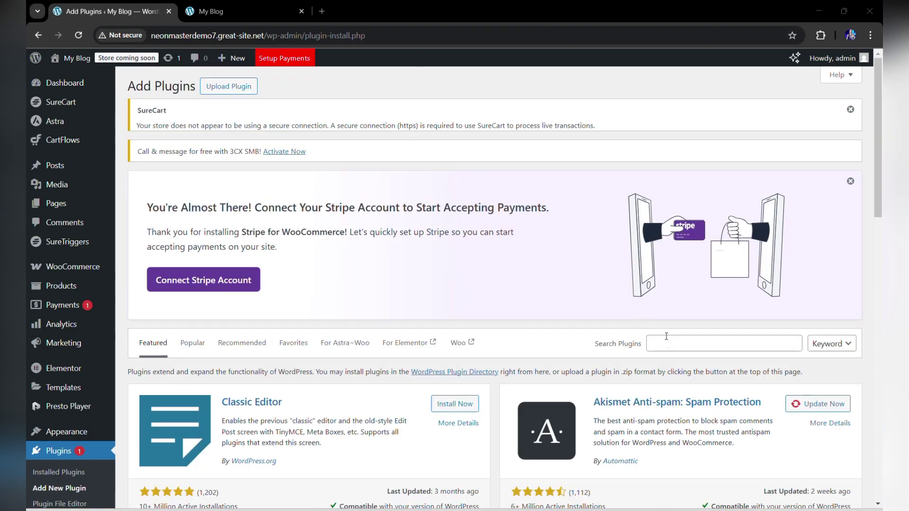
{"action": "left_click", "coordinate": [667, 351]}
{"action": "type", "text": "ulti"}
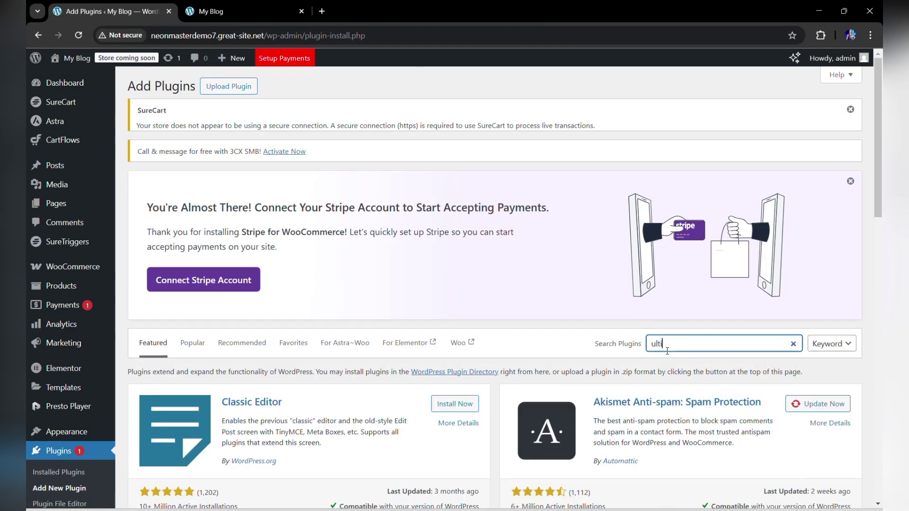
{"action": "type", "text": "mate membership"}
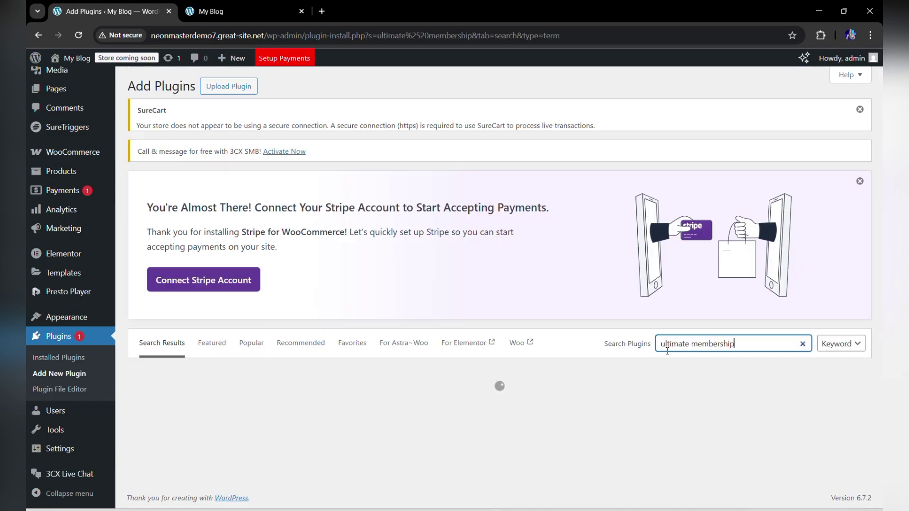
Install and activate the Ultimate Member plugin.
{"action": "scroll", "coordinate": [664, 347], "scroll_direction": "down", "scroll_amount": 4}
{"action": "left_click", "coordinate": [454, 196]}
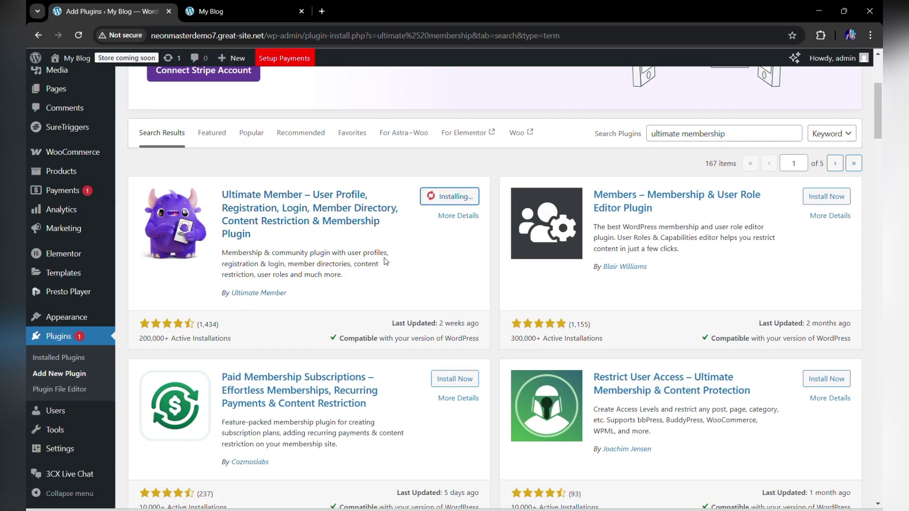
{"action": "left_click", "coordinate": [460, 196]}
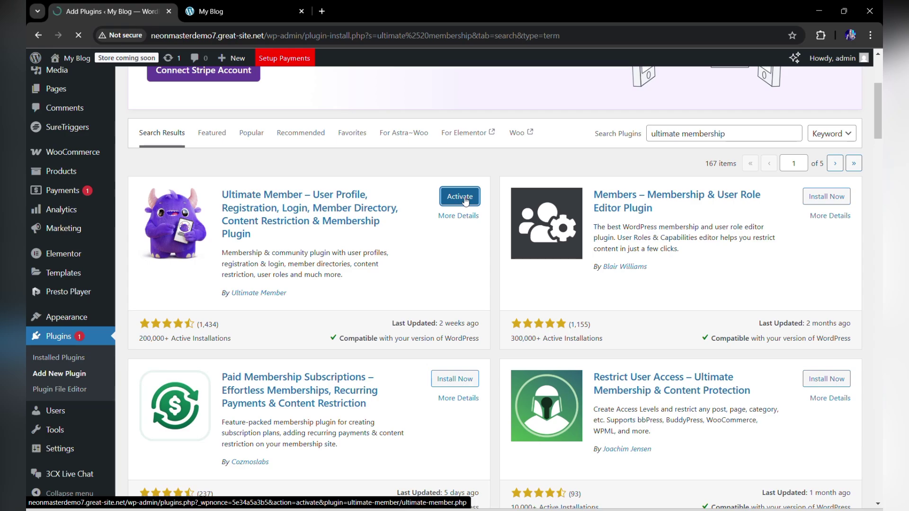
Check the installed plugins list for the Ultimate Member entry.
{"action": "scroll", "coordinate": [384, 297], "scroll_direction": "down", "scroll_amount": 3}
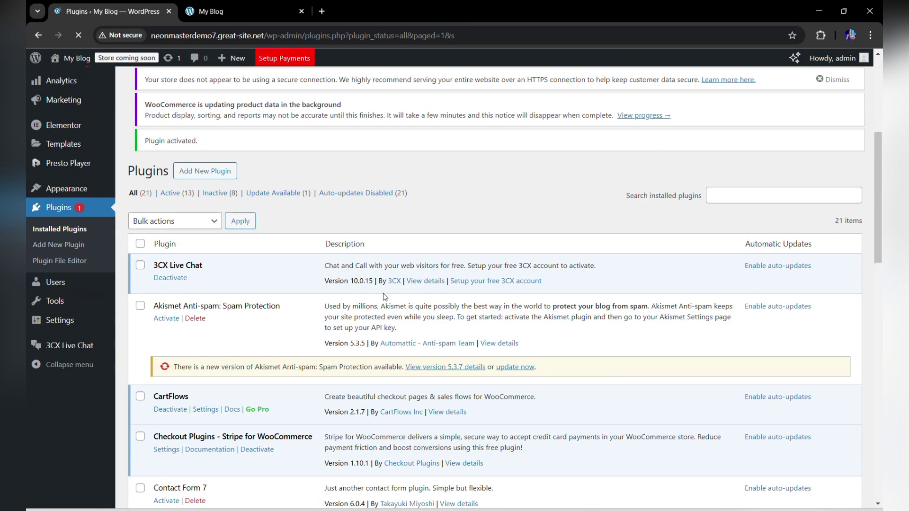
{"action": "scroll", "coordinate": [383, 293], "scroll_direction": "down", "scroll_amount": 15}
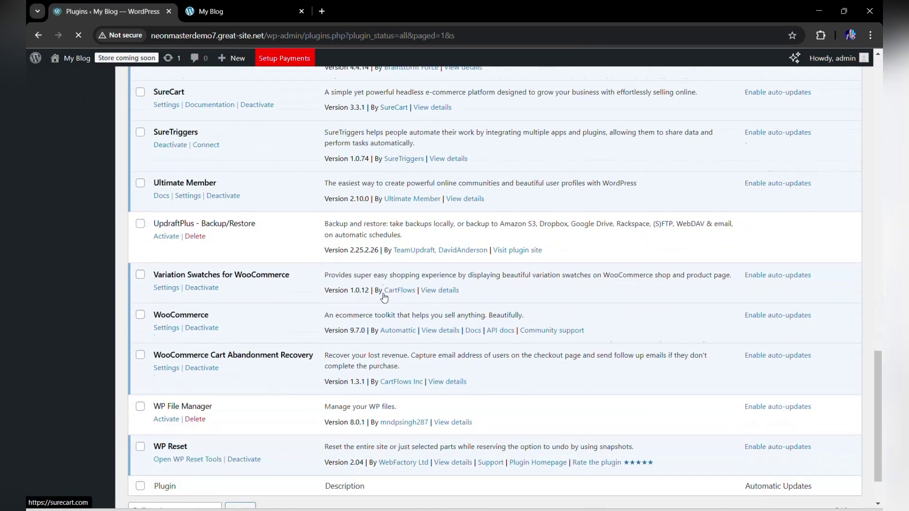
{"action": "scroll", "coordinate": [384, 297], "scroll_direction": "down", "scroll_amount": 3}
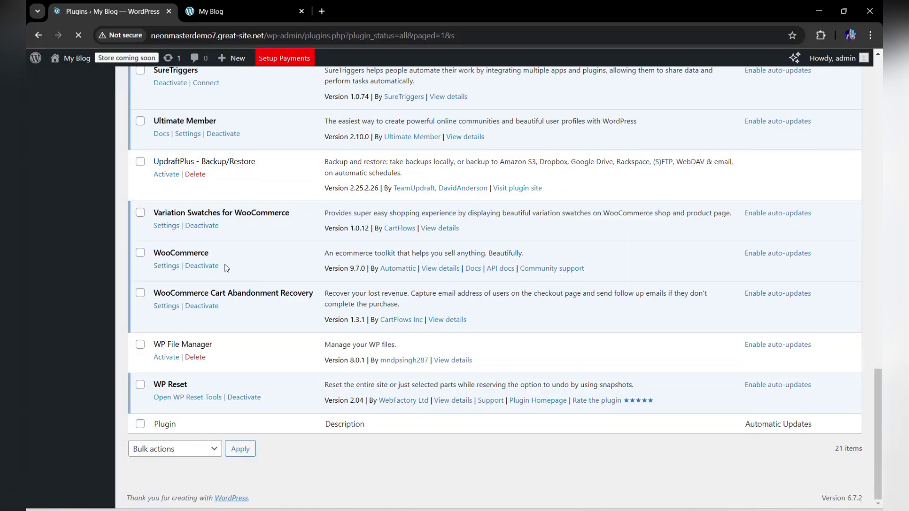
{"action": "scroll", "coordinate": [227, 268], "scroll_direction": "up", "scroll_amount": 2}
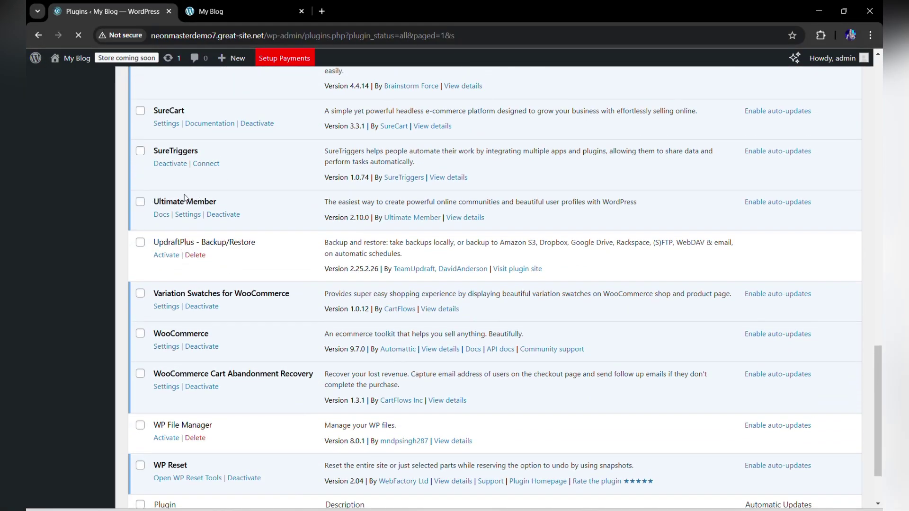
{"action": "scroll", "coordinate": [251, 205], "scroll_direction": "up", "scroll_amount": 15}
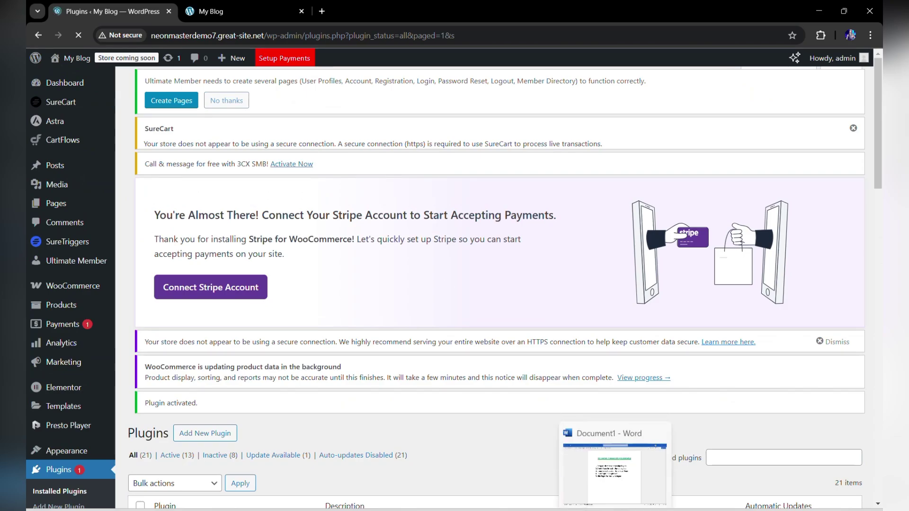
Switch to the Word document and read the membership guide's second item about creating pages.
{"action": "left_click", "coordinate": [615, 456]}
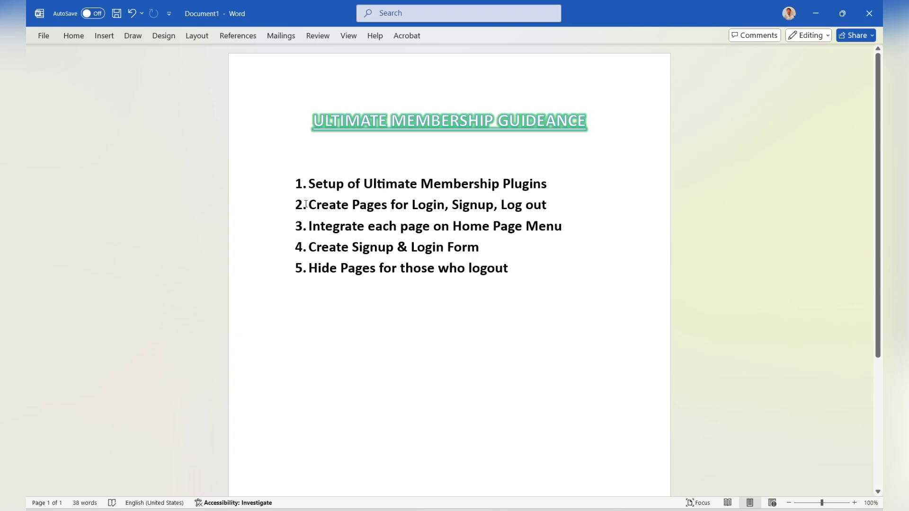
{"action": "left_click_drag", "start_coordinate": [314, 204], "coordinate": [561, 204]}
{"action": "left_click", "coordinate": [549, 204]}
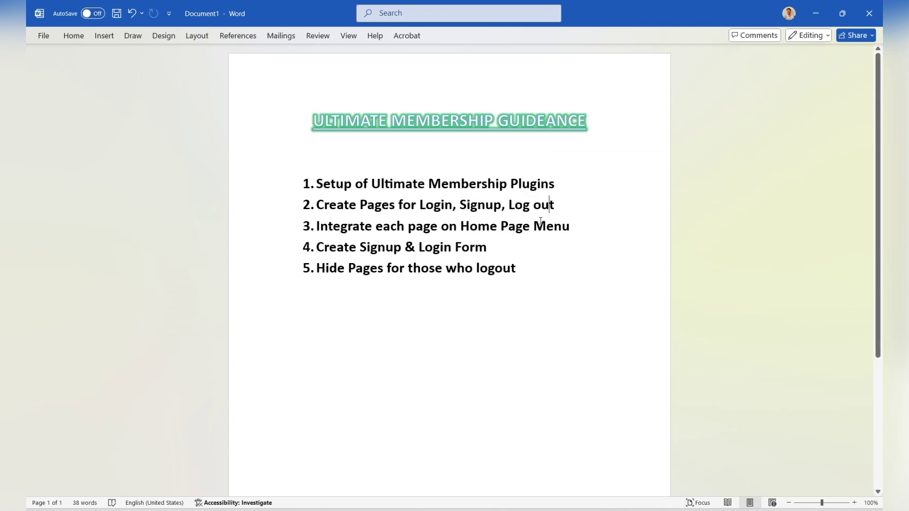
Switch back to Chrome and create the default User page in Ultimate Member's general page settings.
{"action": "mouse_move", "coordinate": [591, 506]}
{"action": "left_click", "coordinate": [591, 476]}
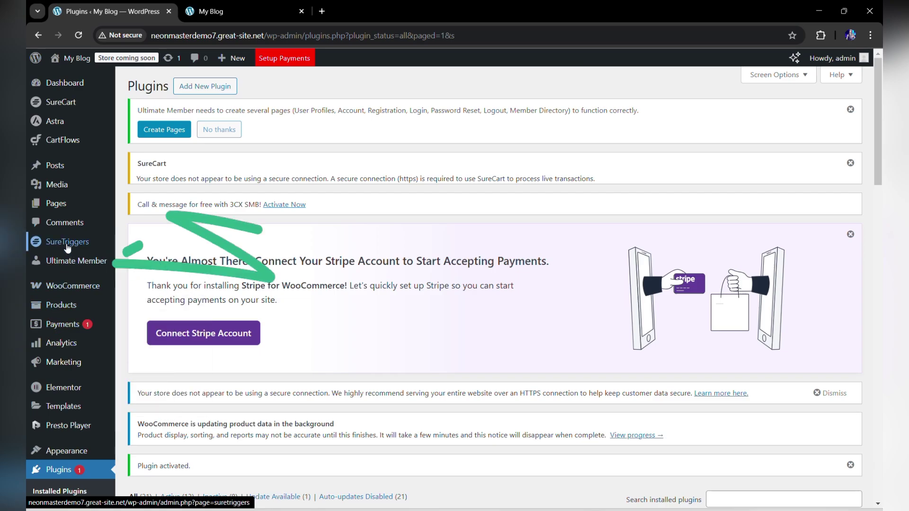
{"action": "left_click", "coordinate": [86, 265]}
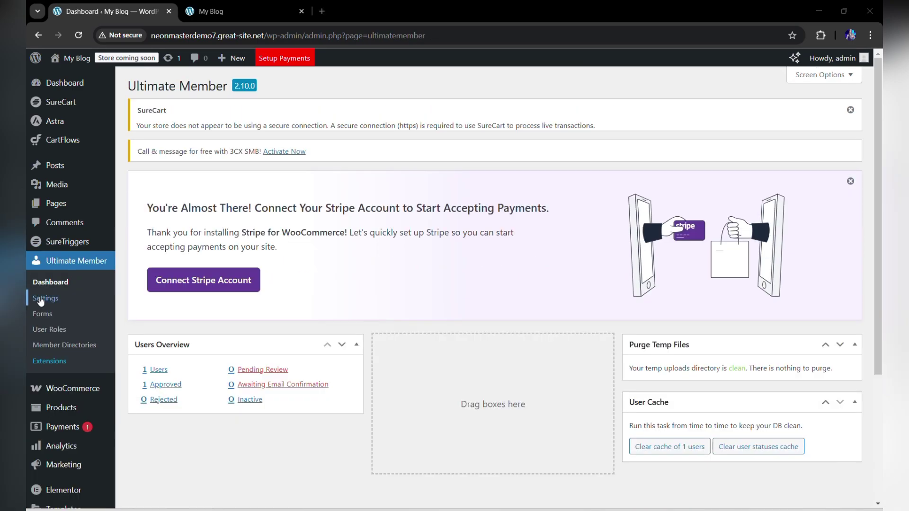
{"action": "left_click", "coordinate": [48, 301]}
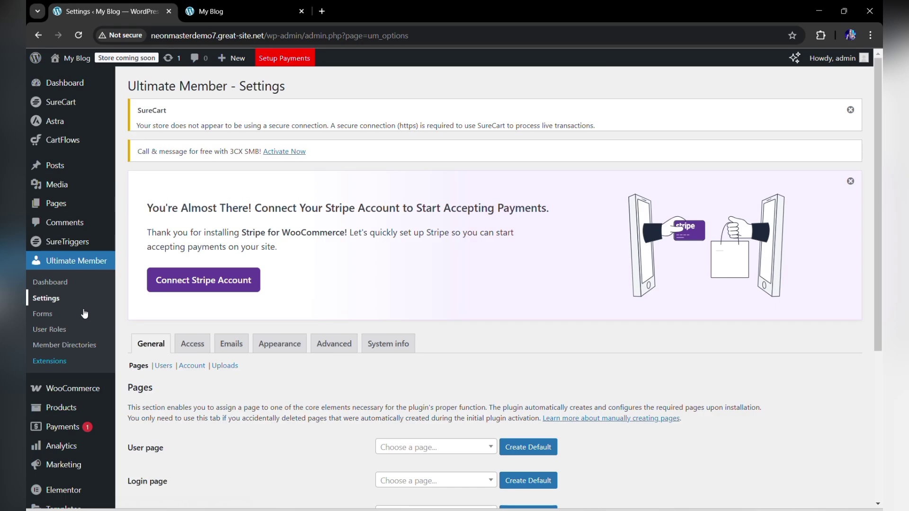
{"action": "scroll", "coordinate": [452, 385], "scroll_direction": "down", "scroll_amount": 5}
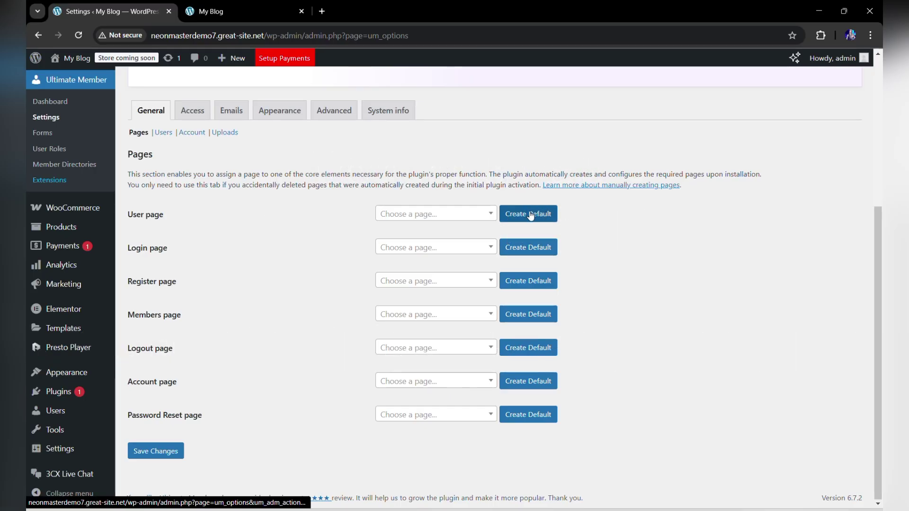
{"action": "left_click", "coordinate": [530, 216]}
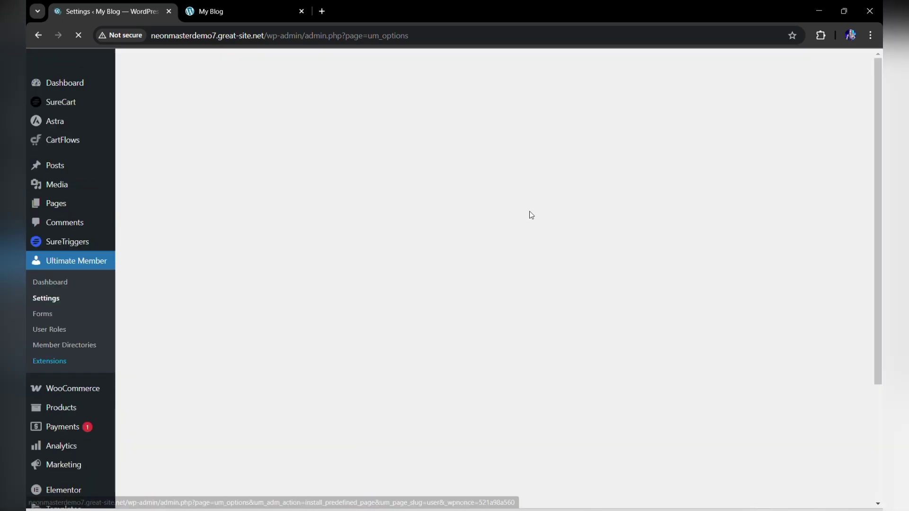
Create the default Login, Register, Members, Logout, Account and Password Reset pages in Ultimate Member's page settings.
{"action": "scroll", "coordinate": [529, 212], "scroll_direction": "down", "scroll_amount": 5}
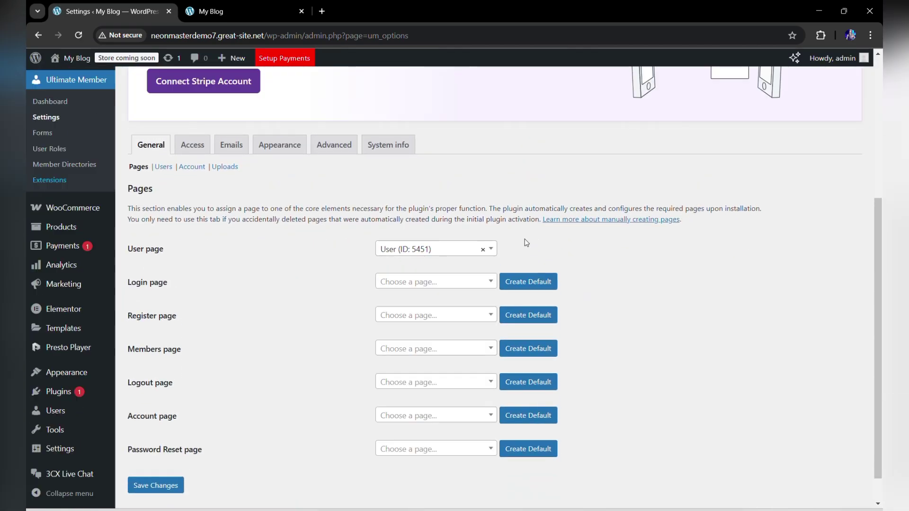
{"action": "left_click", "coordinate": [530, 282]}
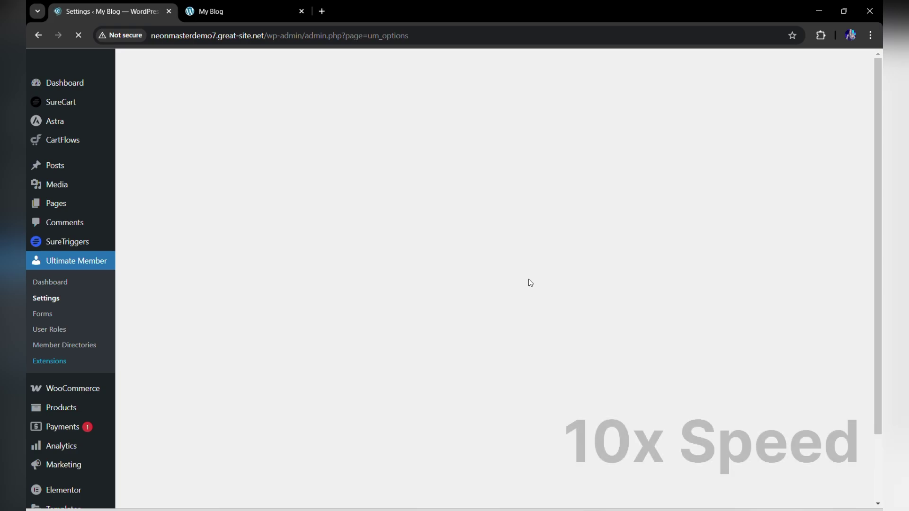
{"action": "left_click", "coordinate": [536, 311]}
{"action": "left_click", "coordinate": [525, 340]}
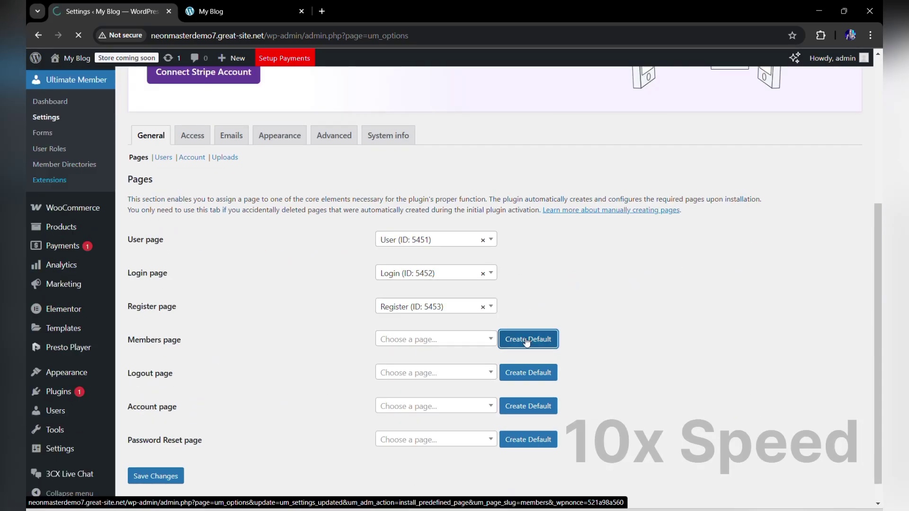
{"action": "left_click", "coordinate": [527, 347]}
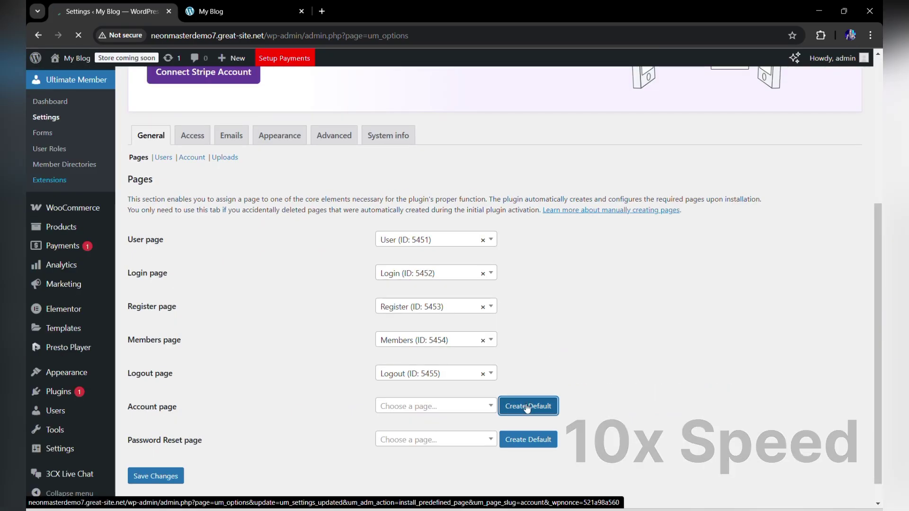
{"action": "left_click", "coordinate": [527, 407]}
{"action": "left_click", "coordinate": [528, 439]}
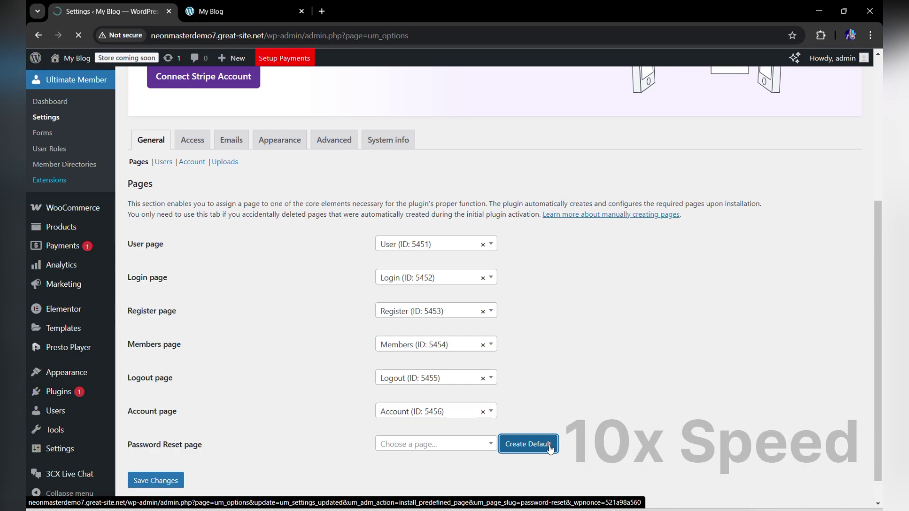
Save the Ultimate Member page settings and check the notice about the saved settings.
{"action": "left_click", "coordinate": [446, 214]}
{"action": "key", "text": "Escape"}
{"action": "left_click", "coordinate": [156, 451]}
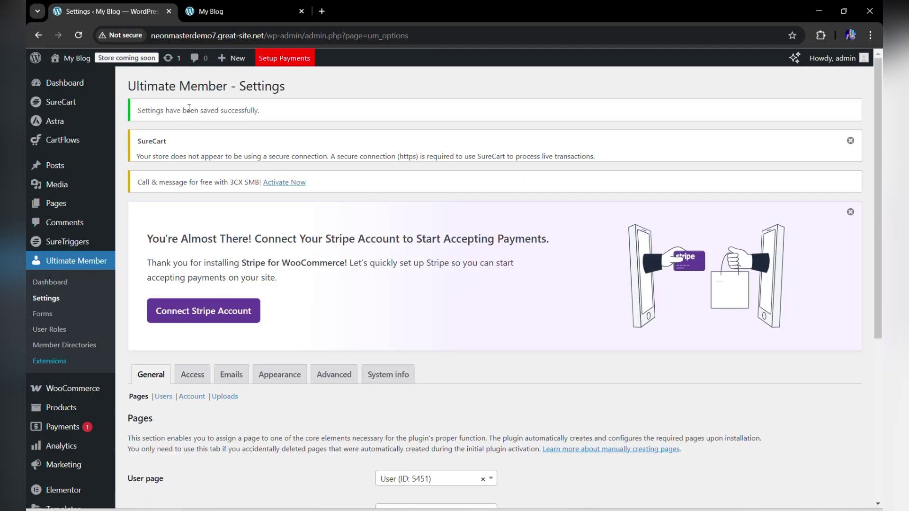
{"action": "triple_click", "coordinate": [189, 109]}
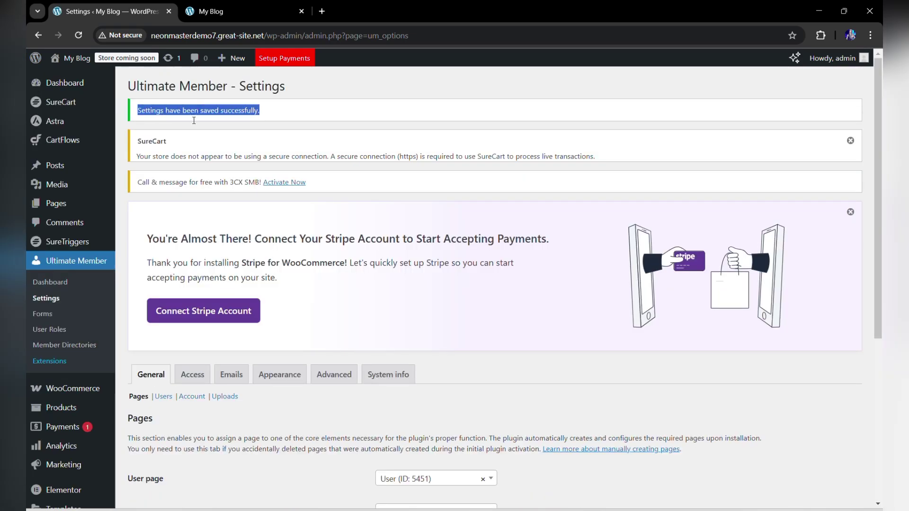
Switch to the Word document and read the guide's third item about integrating pages into the home page menu.
{"action": "left_click", "coordinate": [350, 156]}
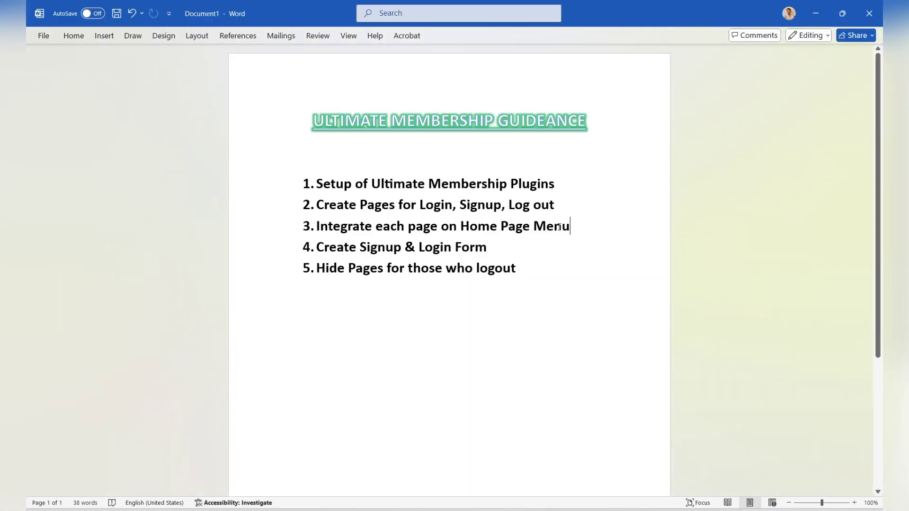
{"action": "left_click_drag", "start_coordinate": [559, 227], "coordinate": [328, 231]}
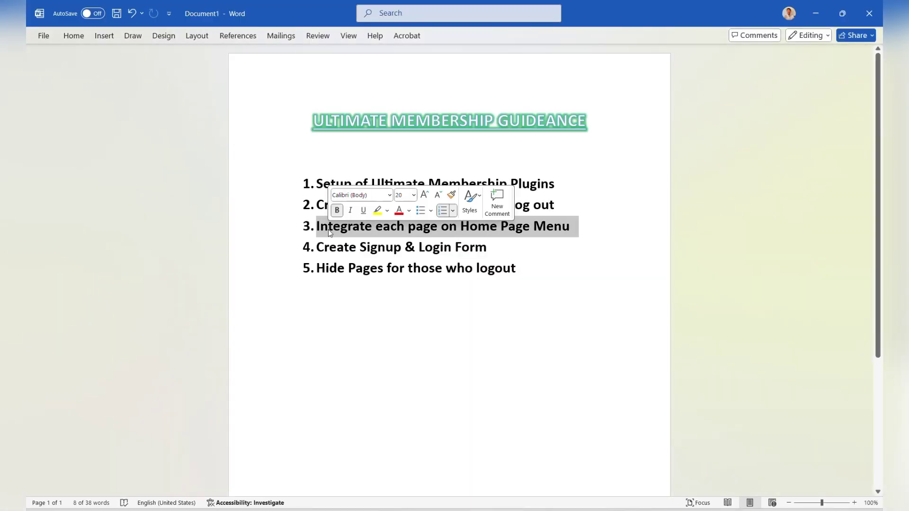
{"action": "left_click", "coordinate": [329, 232]}
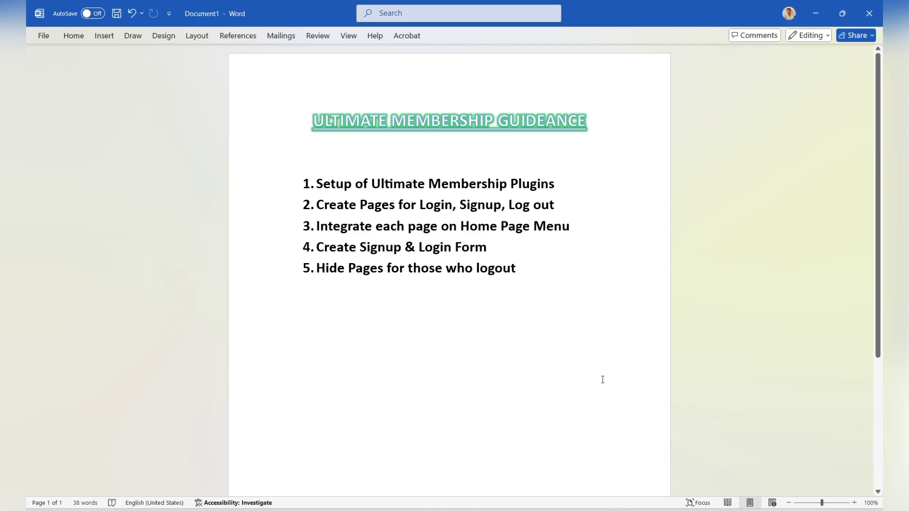
Switch back to Chrome and add the Ultimate Member Account, Logout, Register and Login pages to the Main Menu.
{"action": "left_click", "coordinate": [590, 461]}
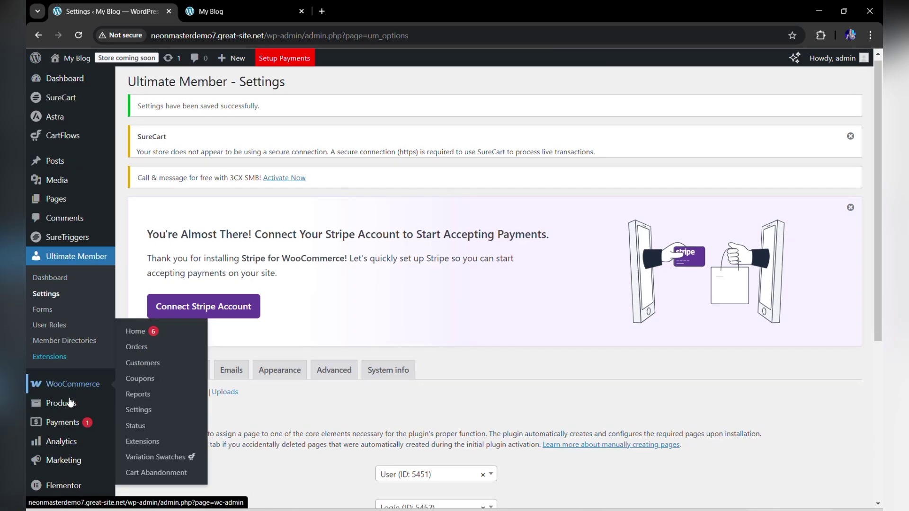
{"action": "scroll", "coordinate": [66, 402], "scroll_direction": "down", "scroll_amount": 3}
{"action": "mouse_move", "coordinate": [53, 421]}
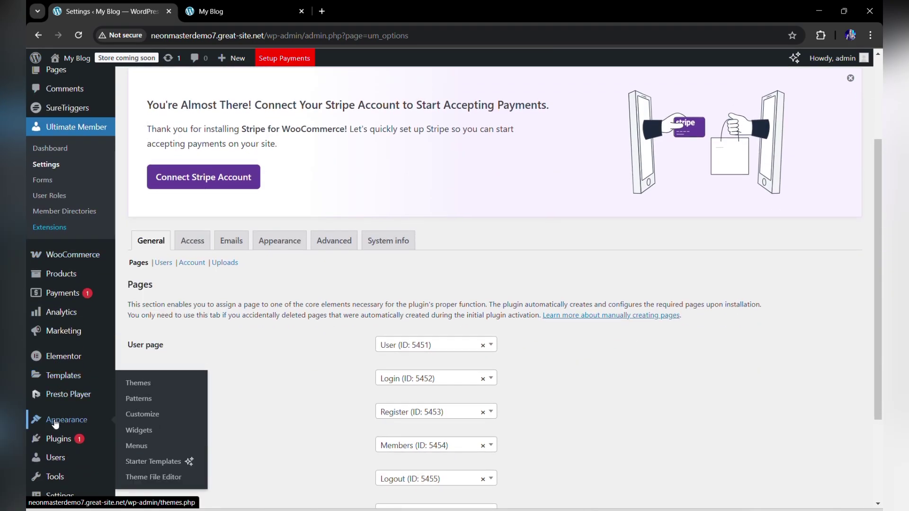
{"action": "left_click", "coordinate": [145, 452]}
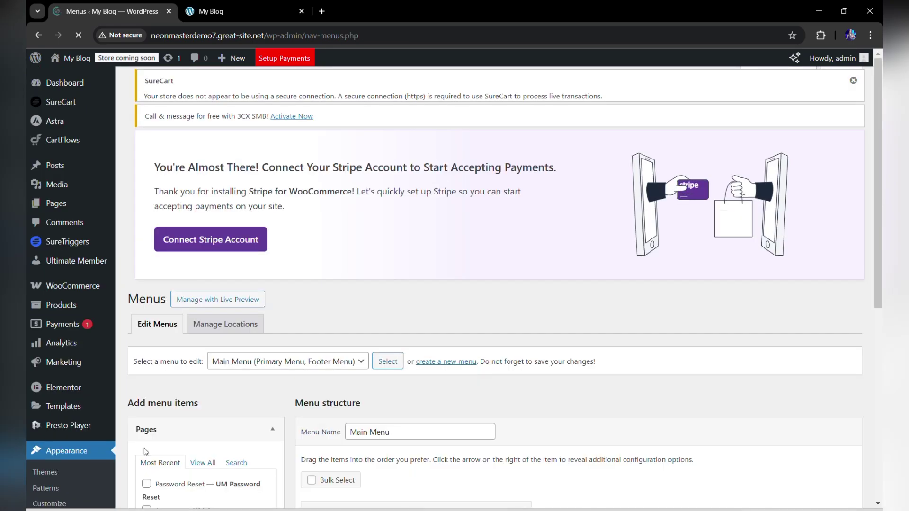
{"action": "scroll", "coordinate": [353, 284], "scroll_direction": "down", "scroll_amount": 6}
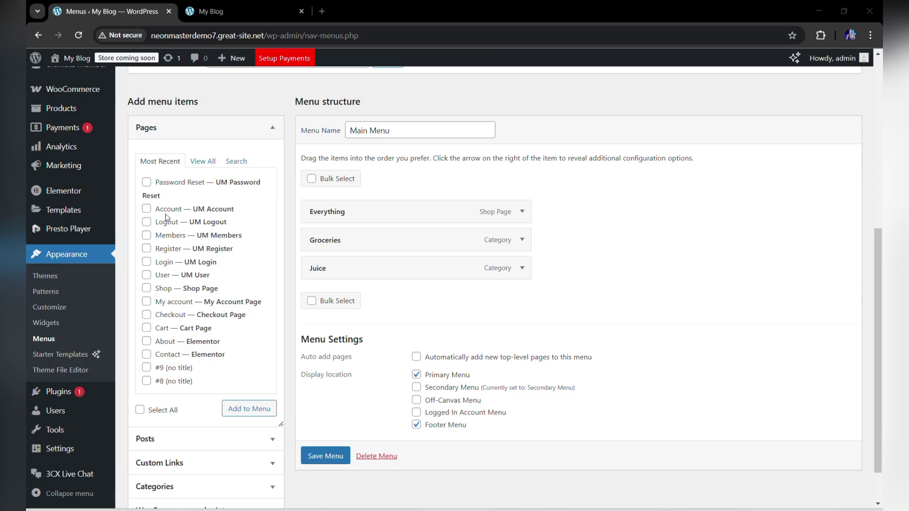
{"action": "left_click", "coordinate": [146, 209]}
{"action": "left_click", "coordinate": [146, 222]}
{"action": "left_click", "coordinate": [146, 249]}
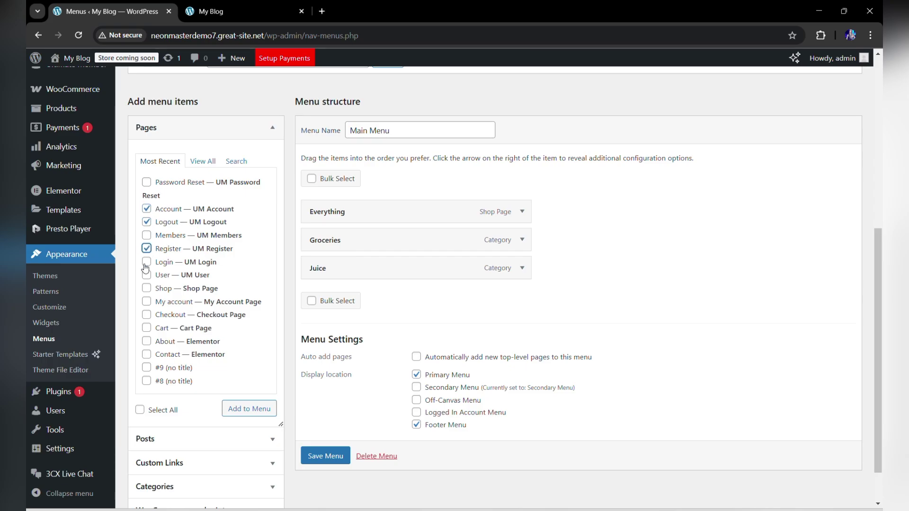
{"action": "left_click", "coordinate": [145, 263]}
{"action": "left_click", "coordinate": [252, 410]}
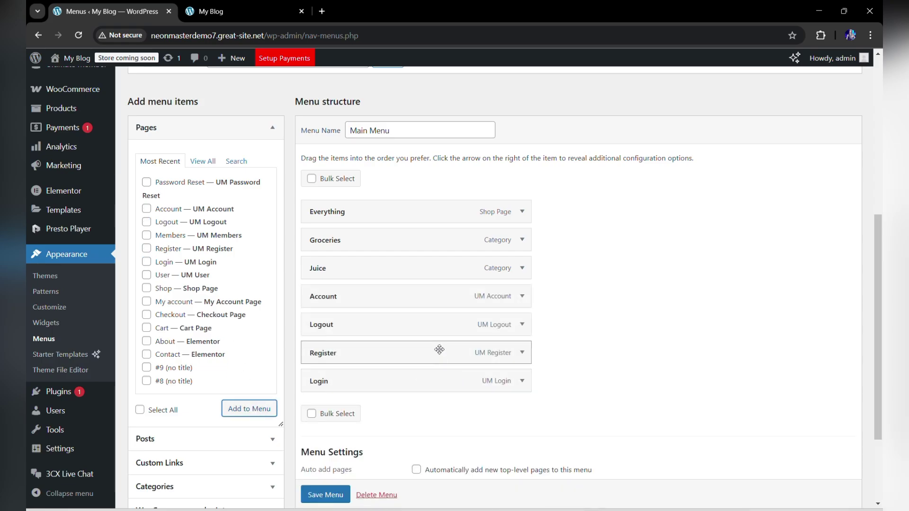
Move Register and Login directly after Juice, ahead of Account and Logout, and save the Main Menu.
{"action": "left_click_drag", "start_coordinate": [439, 349], "coordinate": [406, 296]}
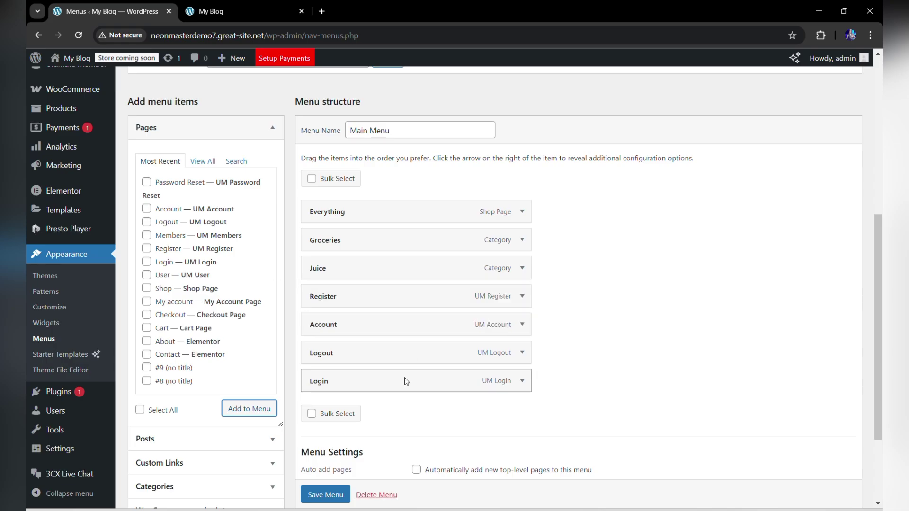
{"action": "left_click_drag", "start_coordinate": [404, 376], "coordinate": [398, 323]}
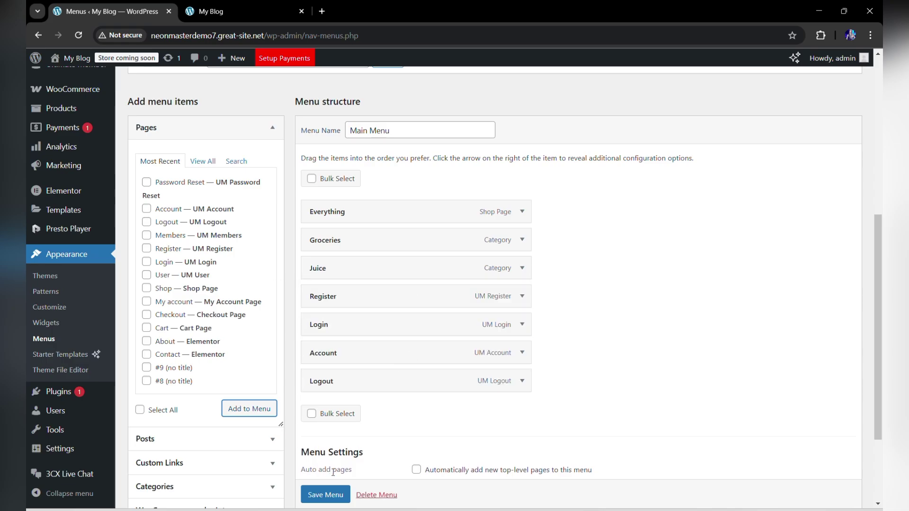
{"action": "scroll", "coordinate": [327, 493], "scroll_direction": "down", "scroll_amount": 1}
{"action": "left_click", "coordinate": [322, 495]}
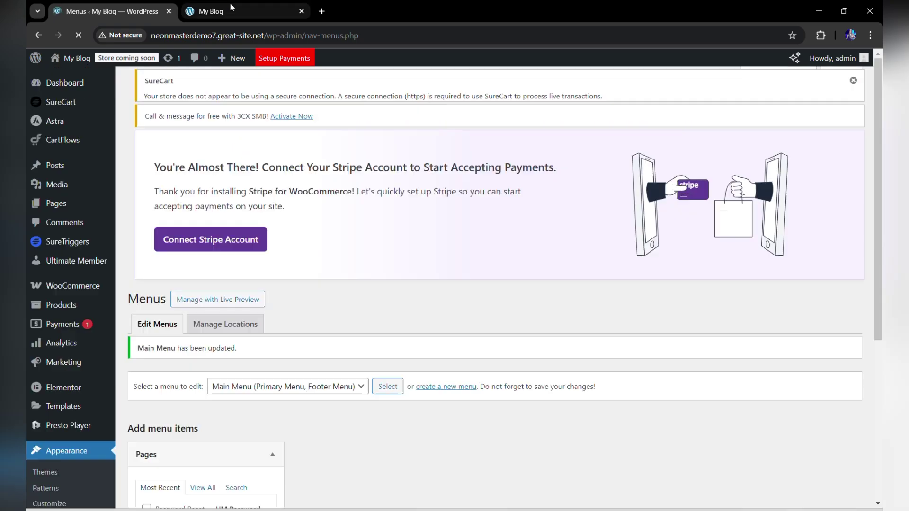
Reload the storefront home page to check its header menu and follow the Register link.
{"action": "left_click", "coordinate": [229, 4]}
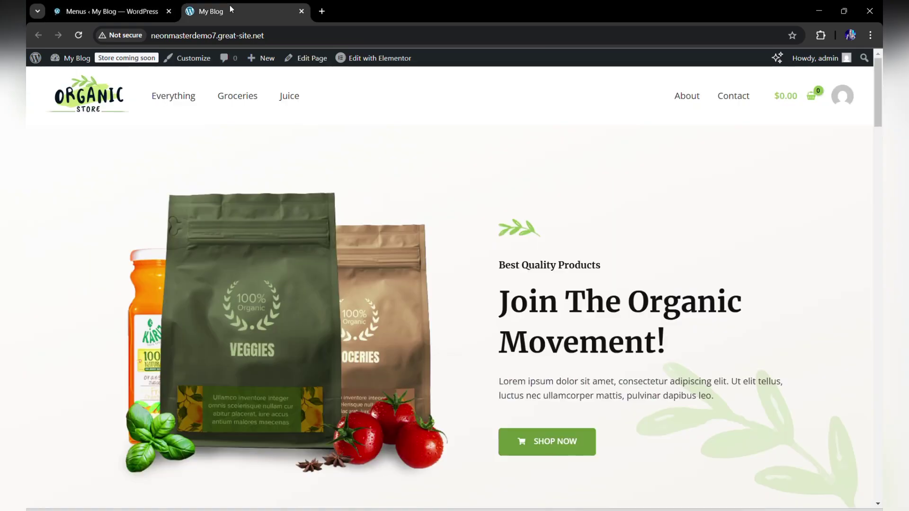
{"action": "left_click", "coordinate": [78, 36]}
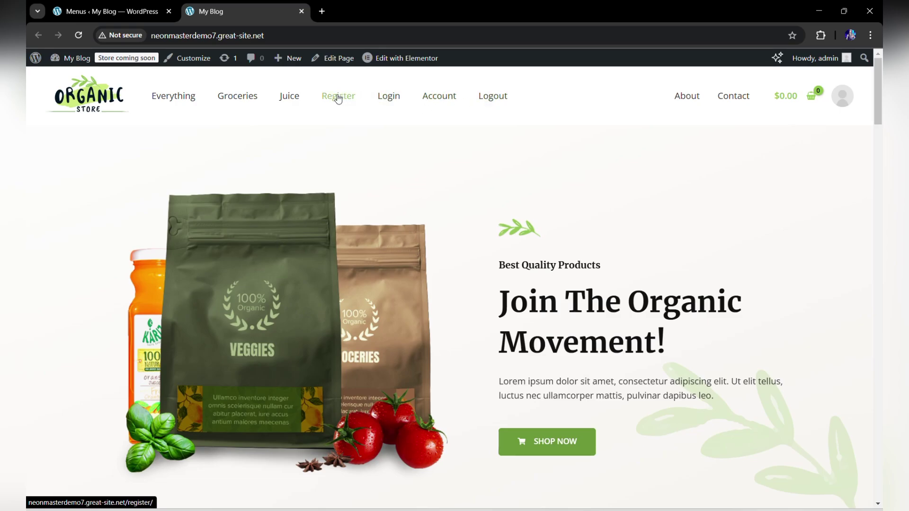
{"action": "left_click", "coordinate": [338, 97]}
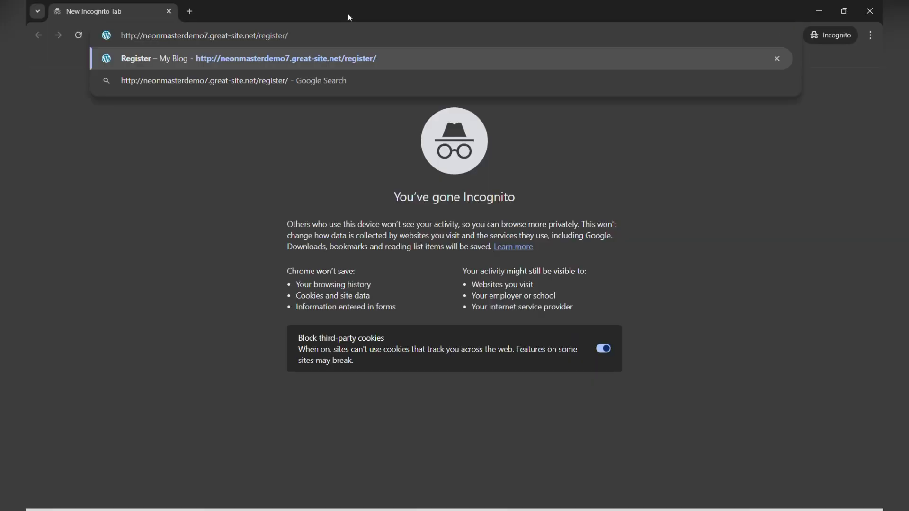
Load the site's Register page in an Incognito window, continuing past the security warning, and review the registration form.
{"action": "key", "text": "Return"}
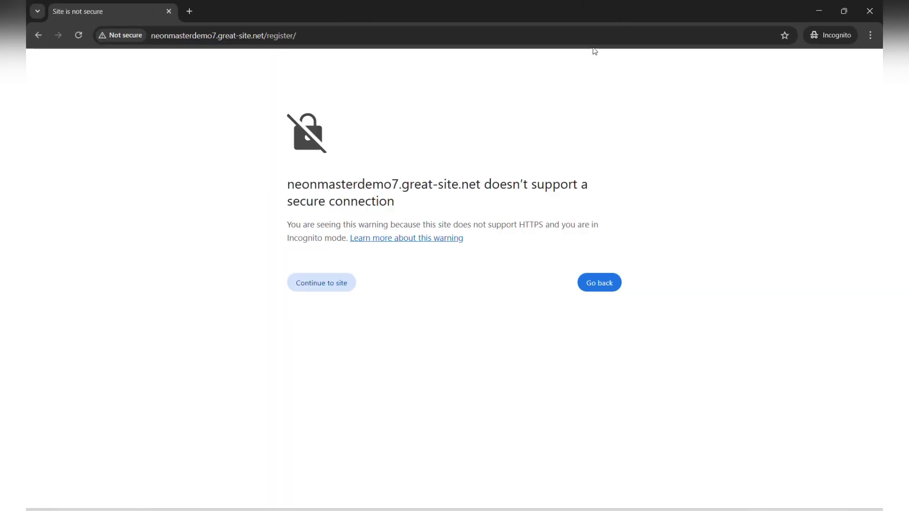
{"action": "left_click", "coordinate": [344, 287]}
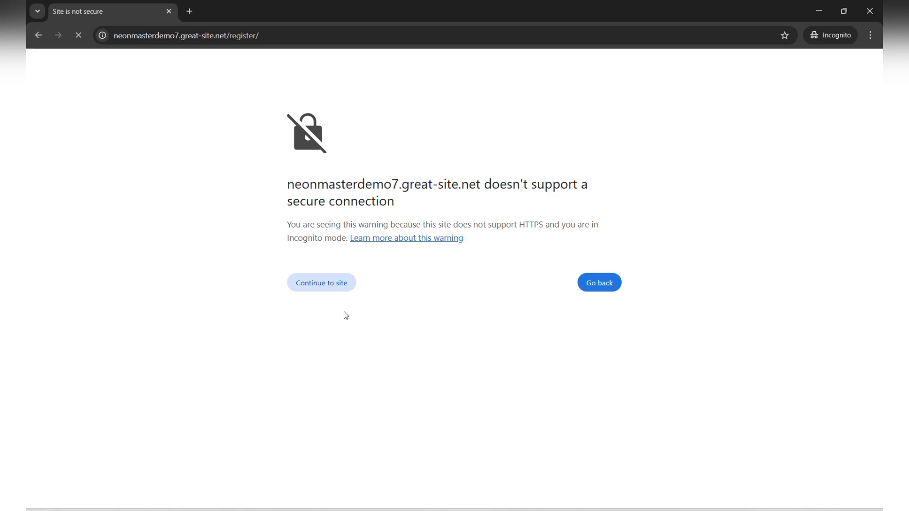
{"action": "scroll", "coordinate": [355, 310], "scroll_direction": "down", "scroll_amount": 5}
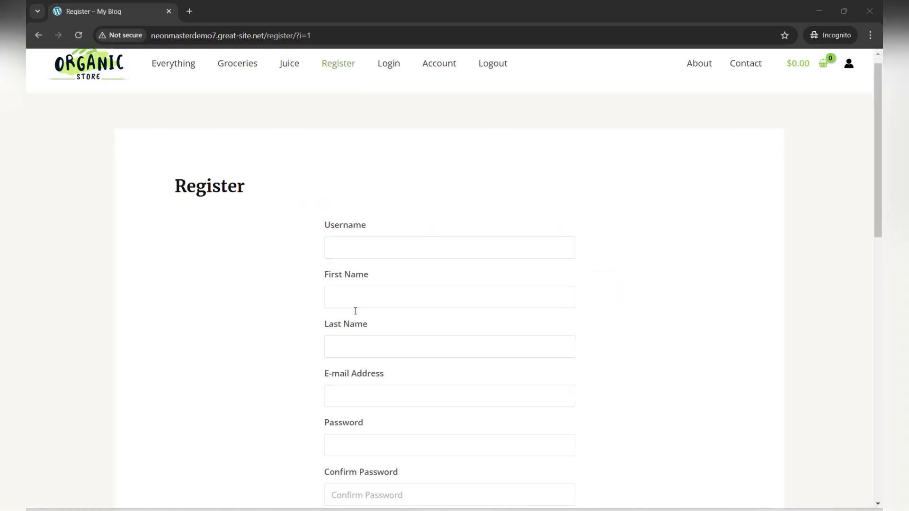
{"action": "scroll", "coordinate": [328, 278], "scroll_direction": "up", "scroll_amount": 5}
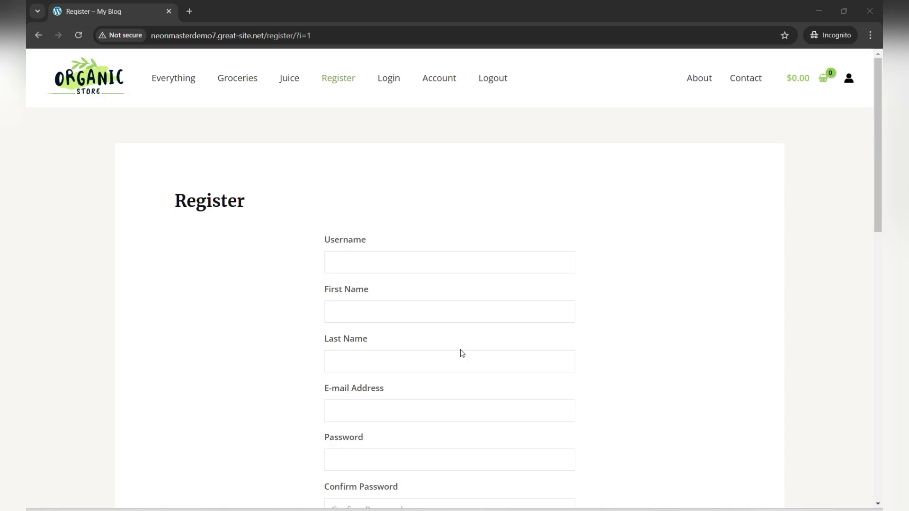
Switch to the Word document and read the guide's fourth item about creating the signup and login form.
{"action": "left_click", "coordinate": [615, 510]}
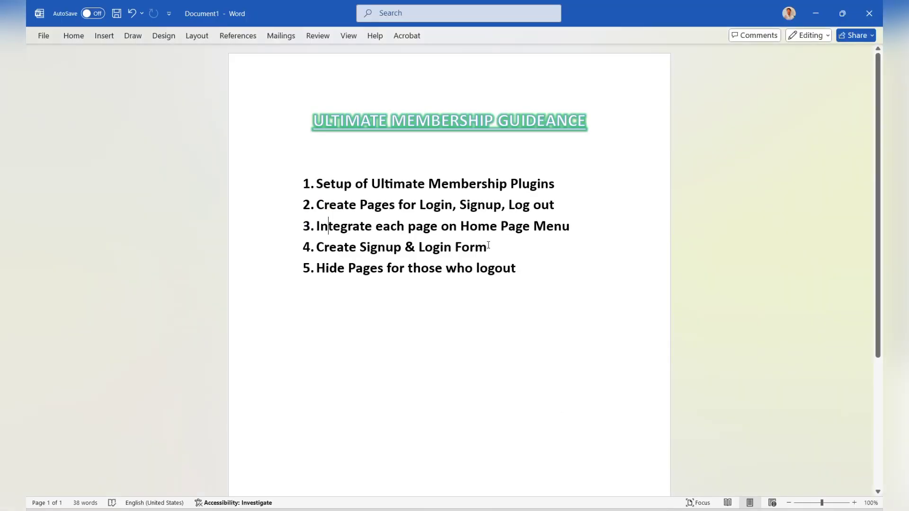
{"action": "left_click_drag", "start_coordinate": [480, 247], "coordinate": [333, 250]}
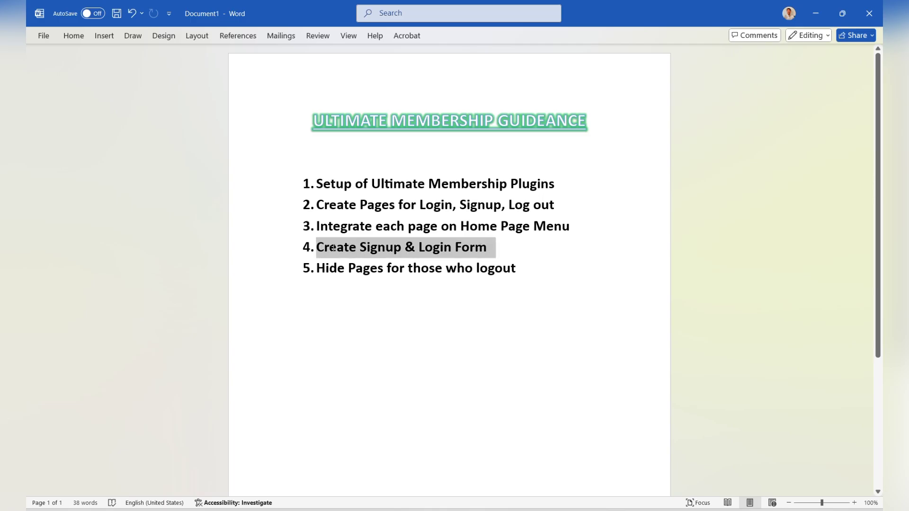
{"action": "left_click", "coordinate": [333, 251]}
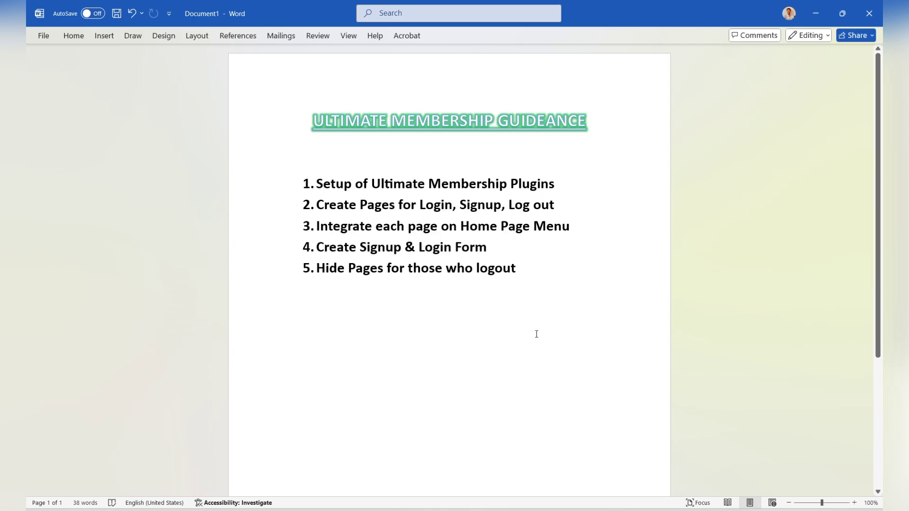
Switch back to Chrome and open Ultimate Member's Default Registration form for editing, showing its form builder fields.
{"action": "mouse_move", "coordinate": [589, 508]}
{"action": "left_click", "coordinate": [544, 464]}
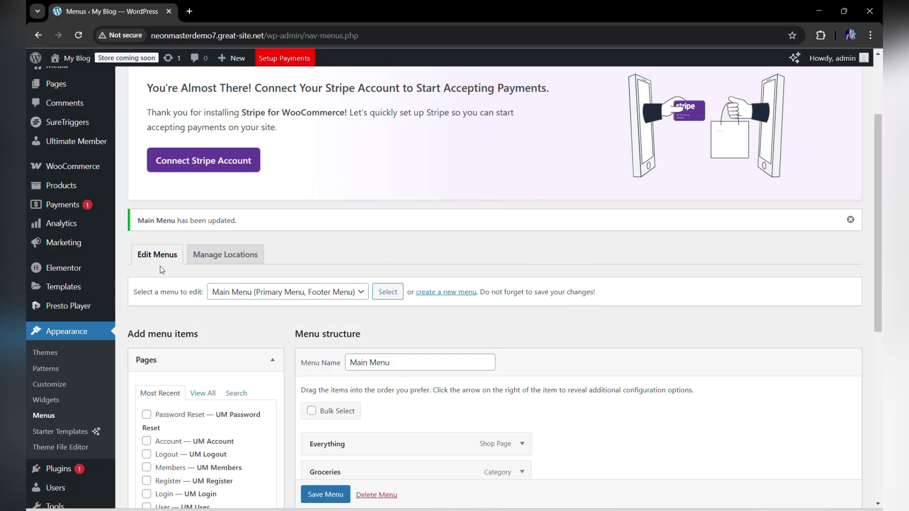
{"action": "scroll", "coordinate": [160, 266], "scroll_direction": "up", "scroll_amount": 2}
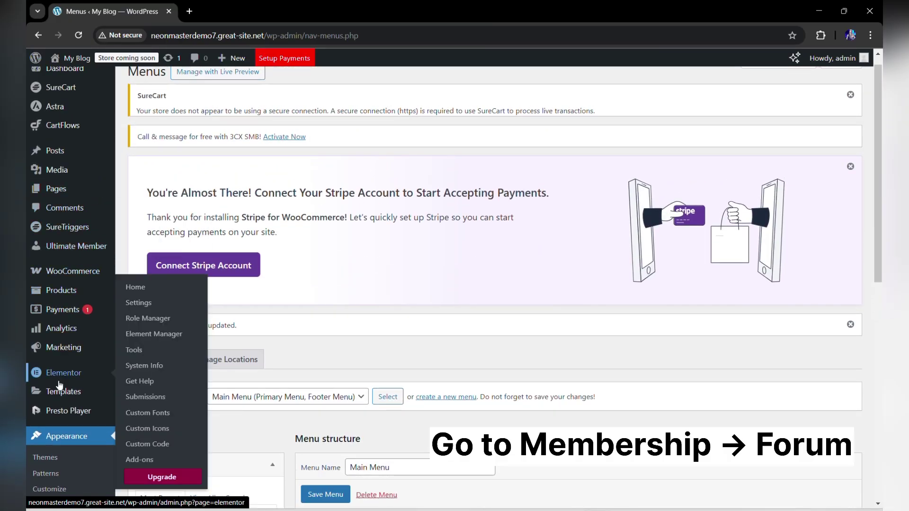
{"action": "mouse_move", "coordinate": [90, 246]}
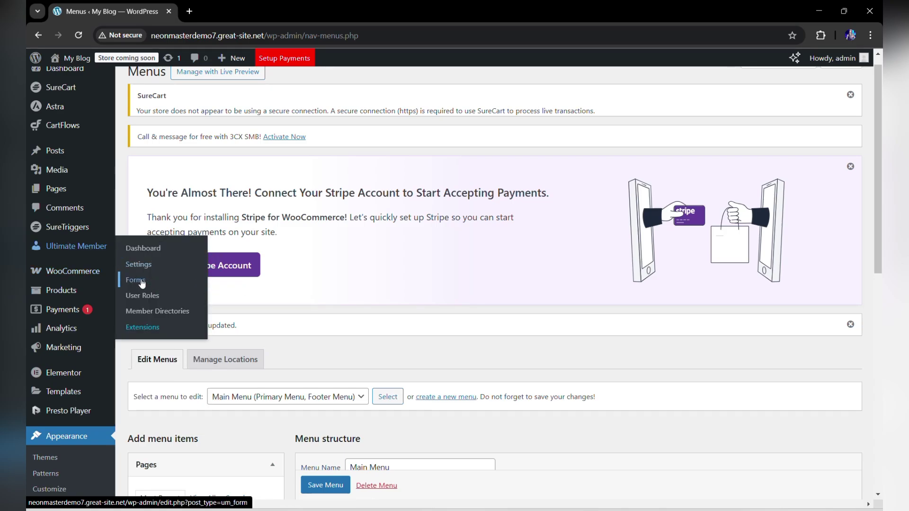
{"action": "left_click", "coordinate": [143, 283]}
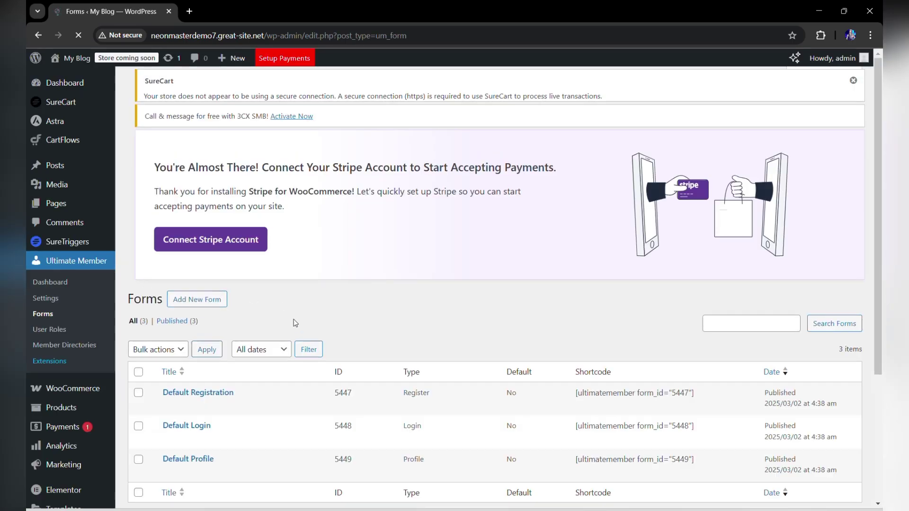
{"action": "scroll", "coordinate": [294, 330], "scroll_direction": "down", "scroll_amount": 3}
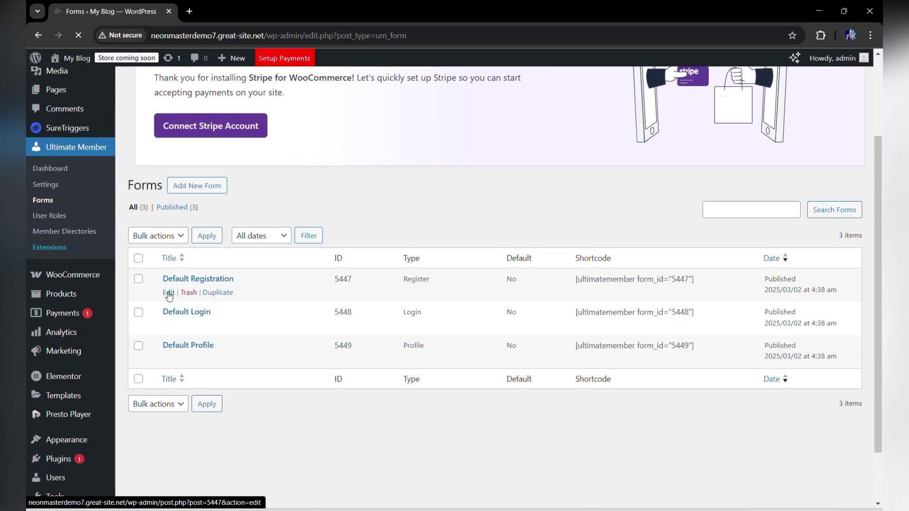
{"action": "scroll", "coordinate": [386, 242], "scroll_direction": "down", "scroll_amount": 5}
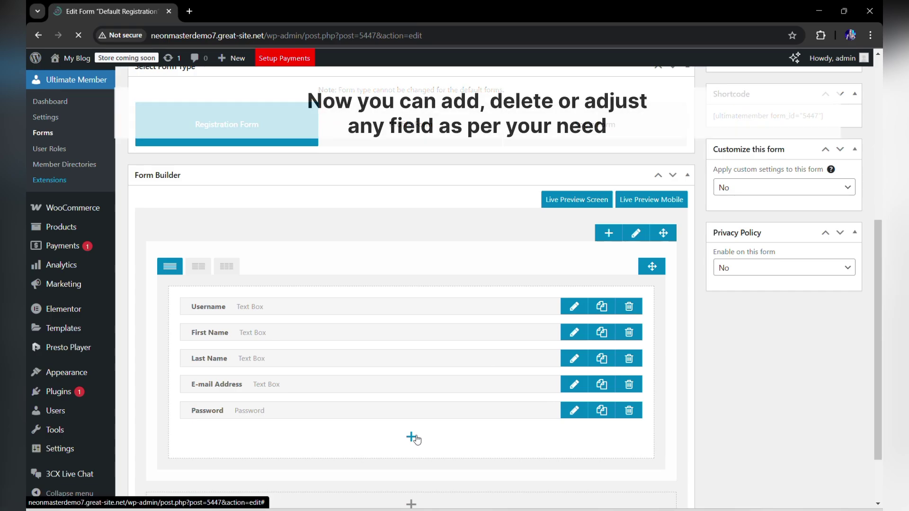
Add the predefined Mobile Number field to the registration form and place it above the E-mail Address field.
{"action": "left_click", "coordinate": [411, 436]}
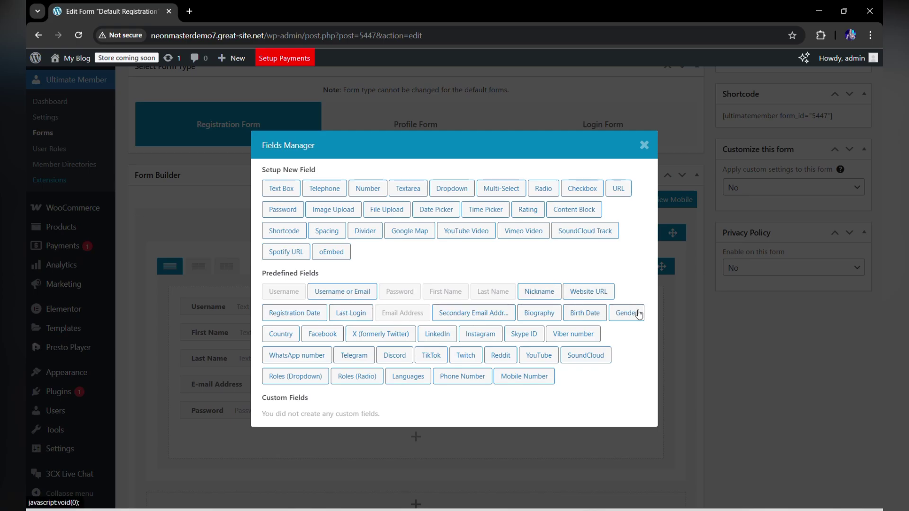
{"action": "left_click", "coordinate": [524, 377]}
{"action": "scroll", "coordinate": [479, 379], "scroll_direction": "down", "scroll_amount": 2}
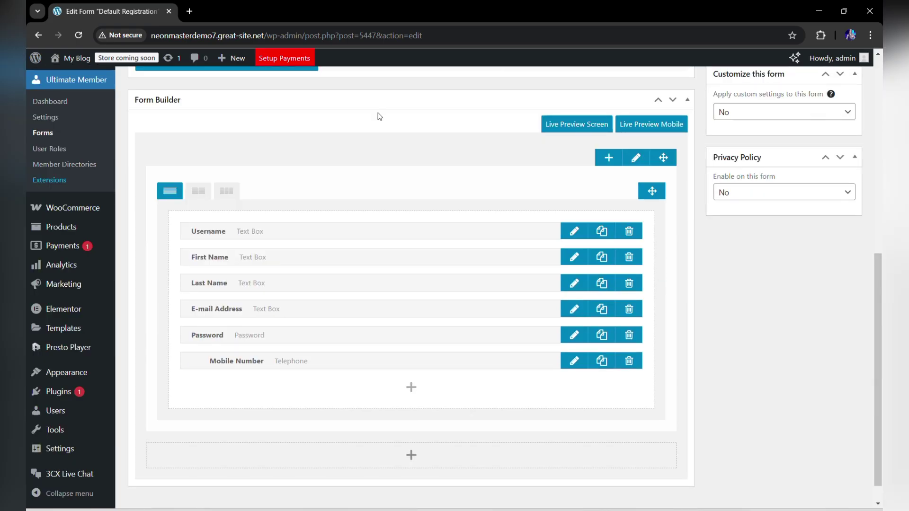
{"action": "left_click_drag", "start_coordinate": [535, 362], "coordinate": [516, 310]}
Remove the E-mail Address field from the Default Registration form and update the form.
{"action": "left_click", "coordinate": [411, 389]}
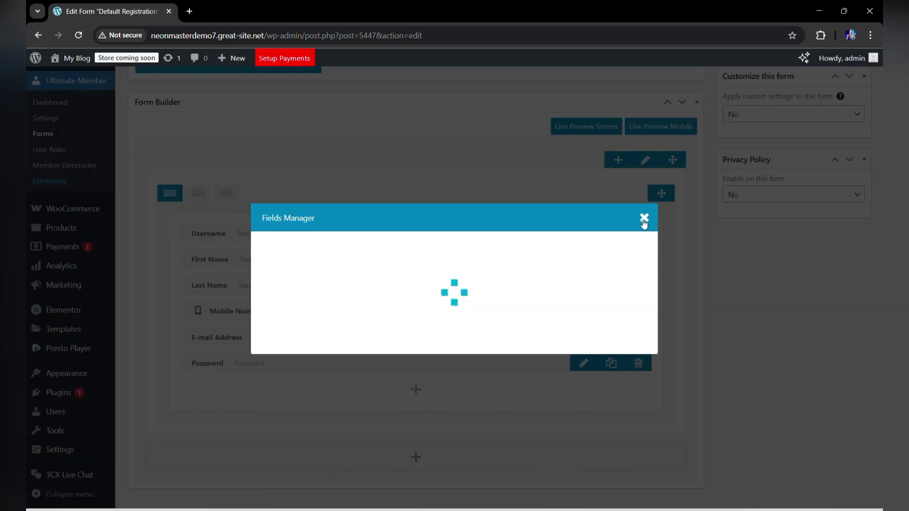
{"action": "left_click", "coordinate": [645, 218]}
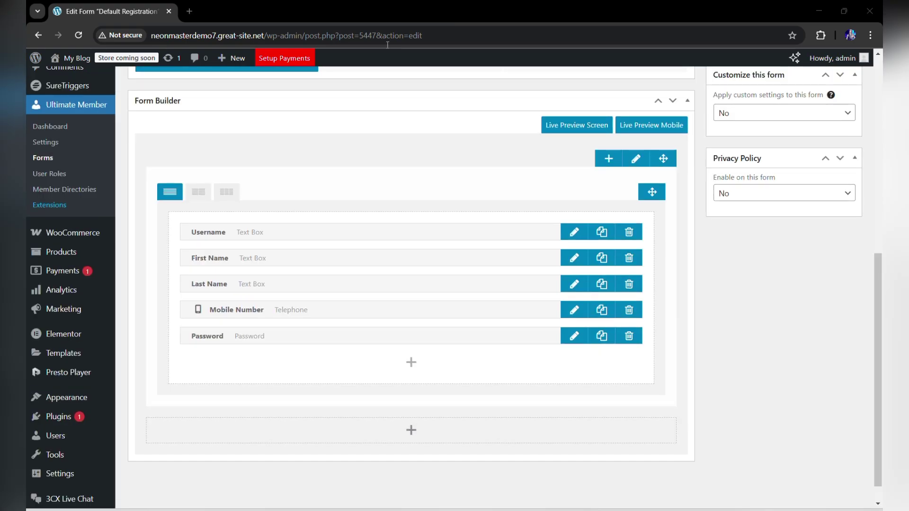
{"action": "scroll", "coordinate": [442, 270], "scroll_direction": "up", "scroll_amount": 4}
{"action": "left_click", "coordinate": [835, 184]}
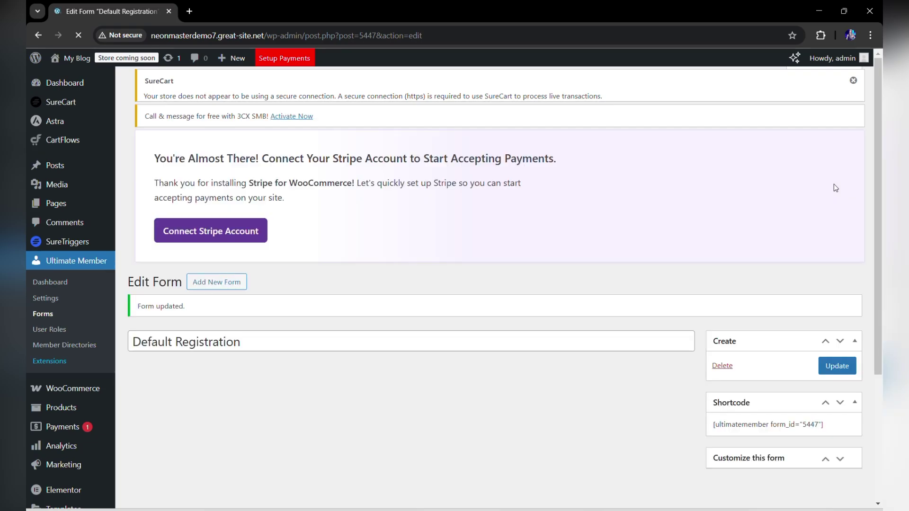
{"action": "scroll", "coordinate": [484, 348], "scroll_direction": "down", "scroll_amount": 2}
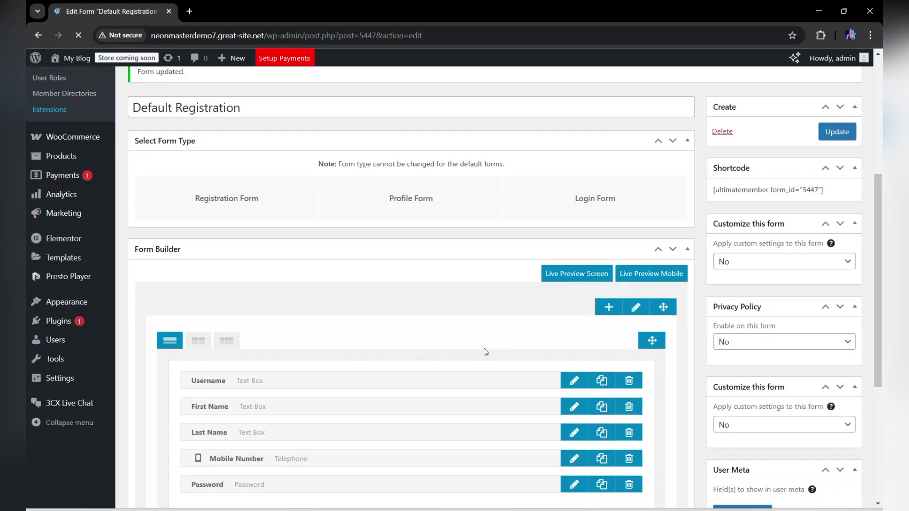
Switch to the Incognito window, reload the Register page to review the changed form, and follow its Login link.
{"action": "mouse_move", "coordinate": [590, 509]}
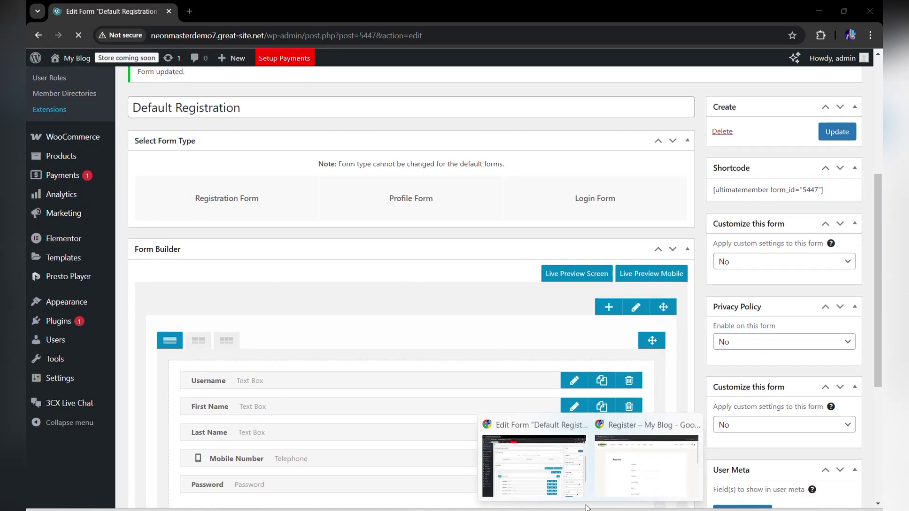
{"action": "left_click", "coordinate": [637, 471]}
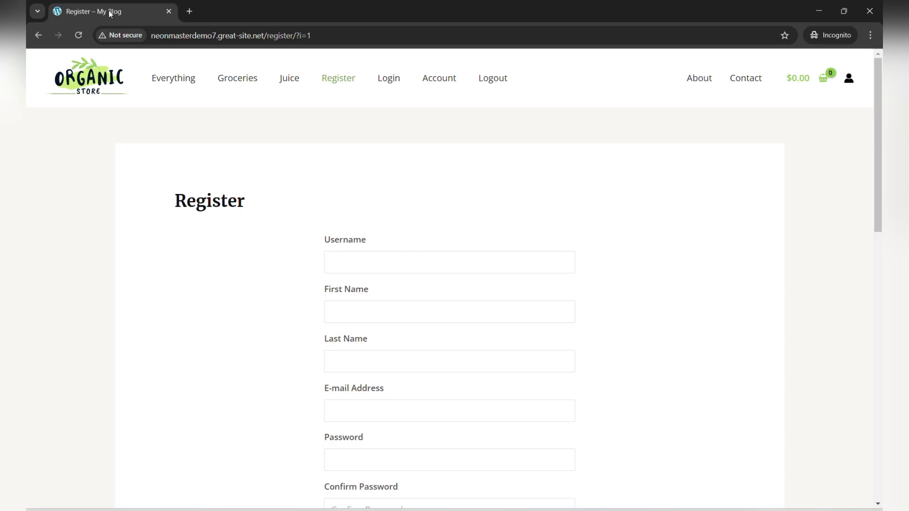
{"action": "left_click", "coordinate": [79, 35]}
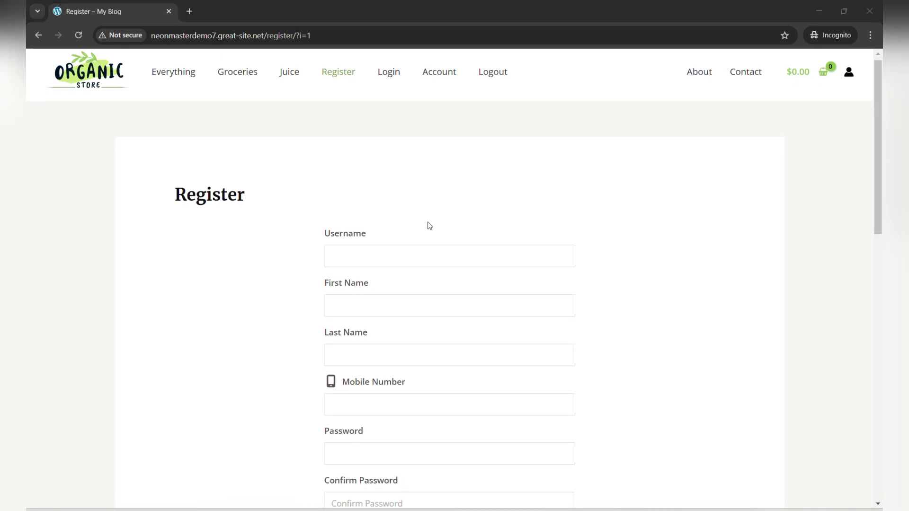
{"action": "scroll", "coordinate": [426, 230], "scroll_direction": "down", "scroll_amount": 2}
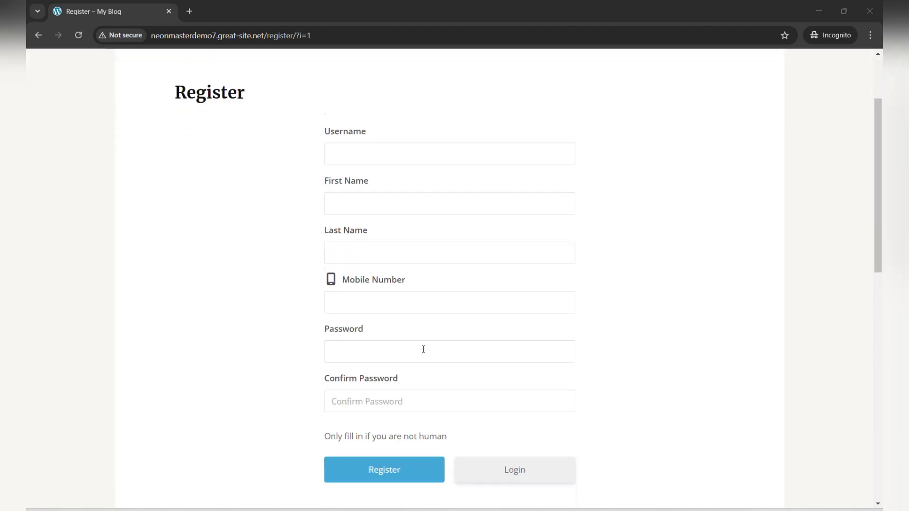
{"action": "scroll", "coordinate": [423, 349], "scroll_direction": "down", "scroll_amount": 2}
{"action": "left_click", "coordinate": [514, 375]}
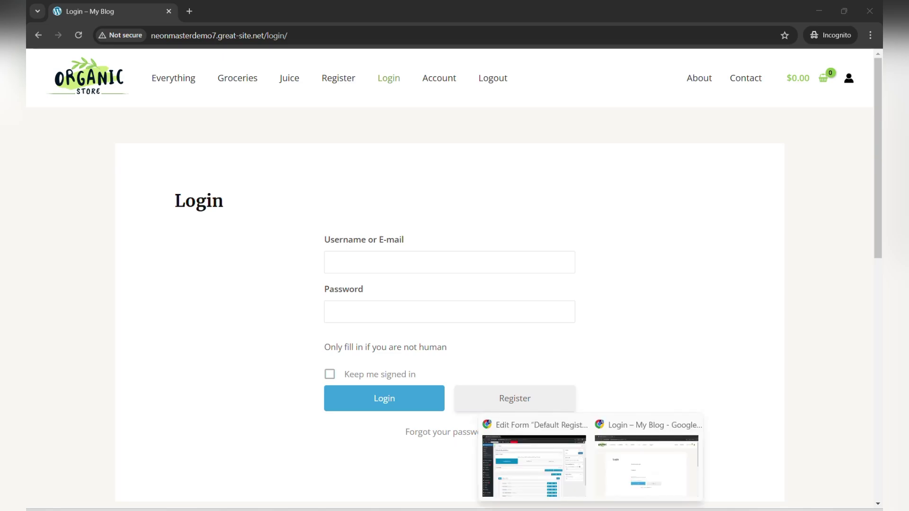
Return to the WordPress admin window and open Ultimate Member's Default Login form for editing to review its fields.
{"action": "left_click", "coordinate": [559, 469]}
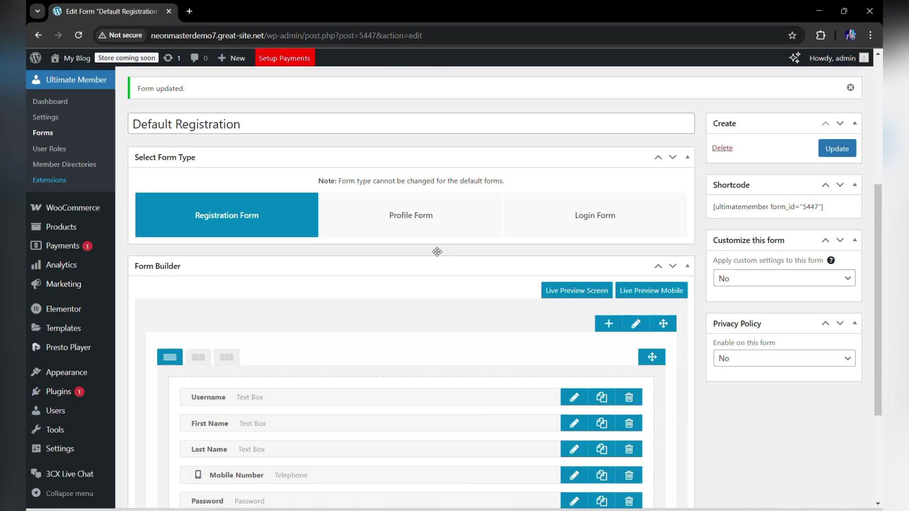
{"action": "left_click", "coordinate": [600, 216]}
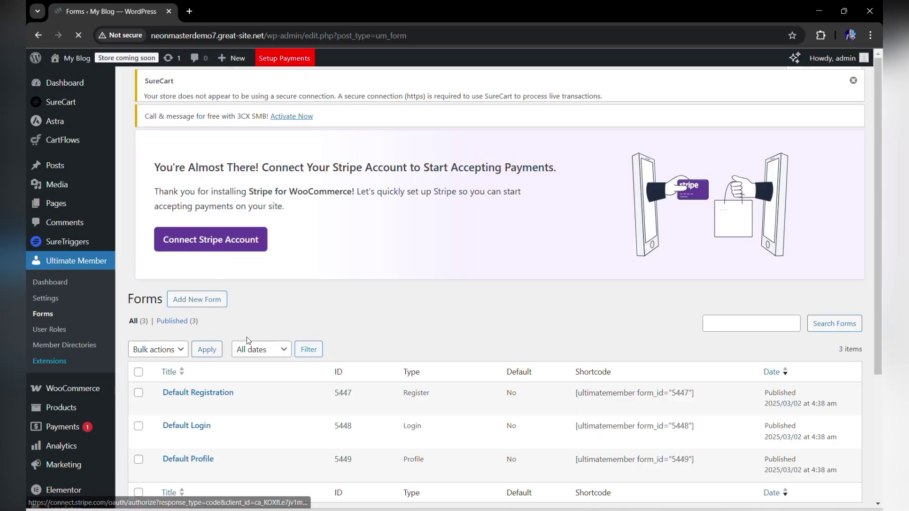
{"action": "scroll", "coordinate": [249, 341], "scroll_direction": "down", "scroll_amount": 2}
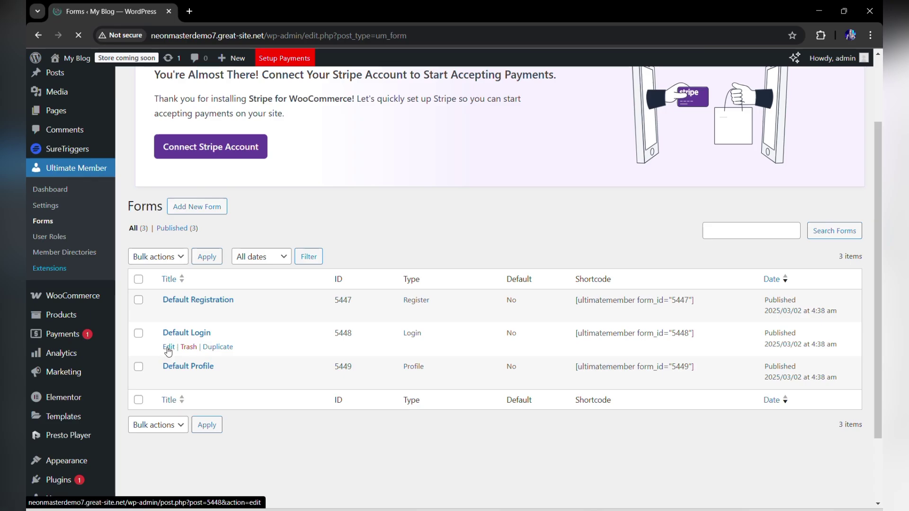
{"action": "left_click", "coordinate": [168, 347]}
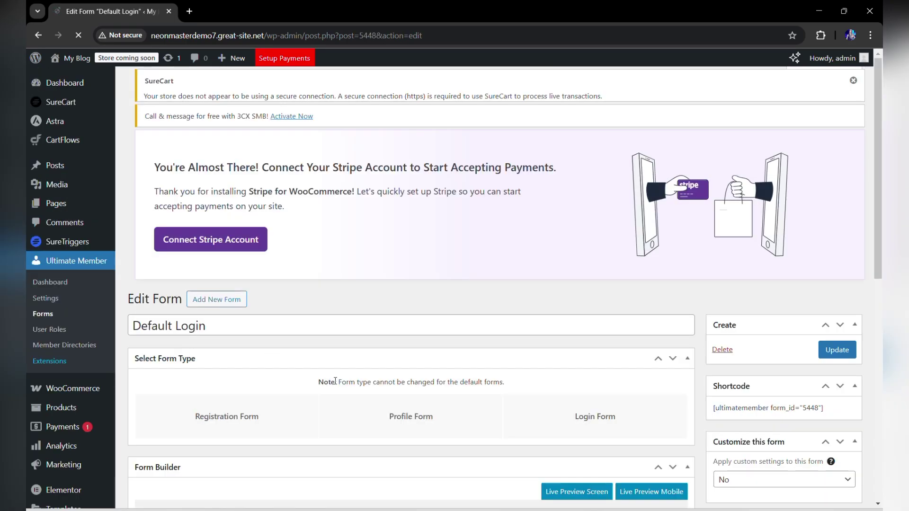
{"action": "scroll", "coordinate": [335, 381], "scroll_direction": "down", "scroll_amount": 5}
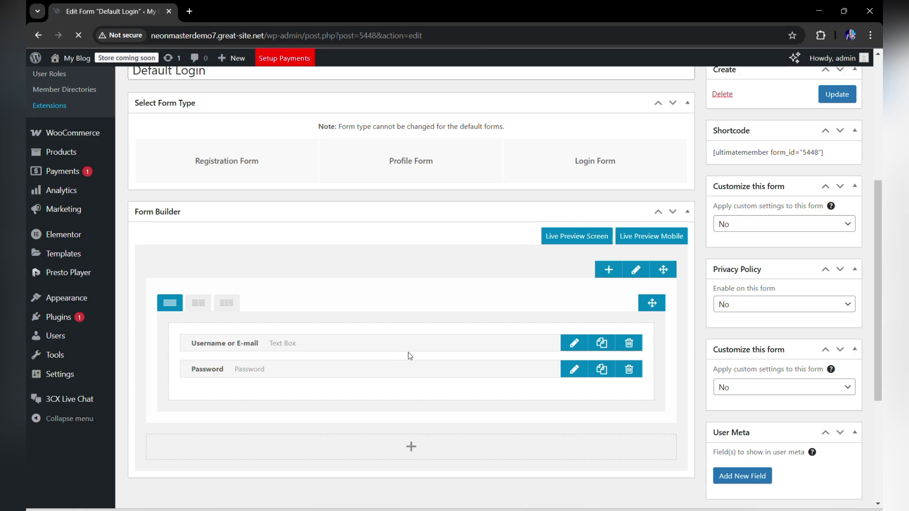
{"action": "scroll", "coordinate": [491, 317], "scroll_direction": "up", "scroll_amount": 1}
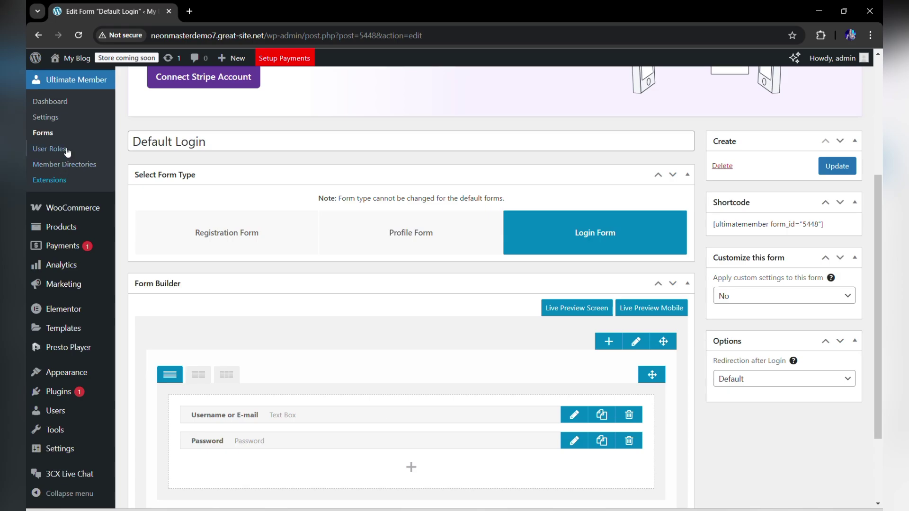
Reopen the Default Registration form for editing, set its privacy policy option to Yes, and update the form.
{"action": "left_click", "coordinate": [47, 135]}
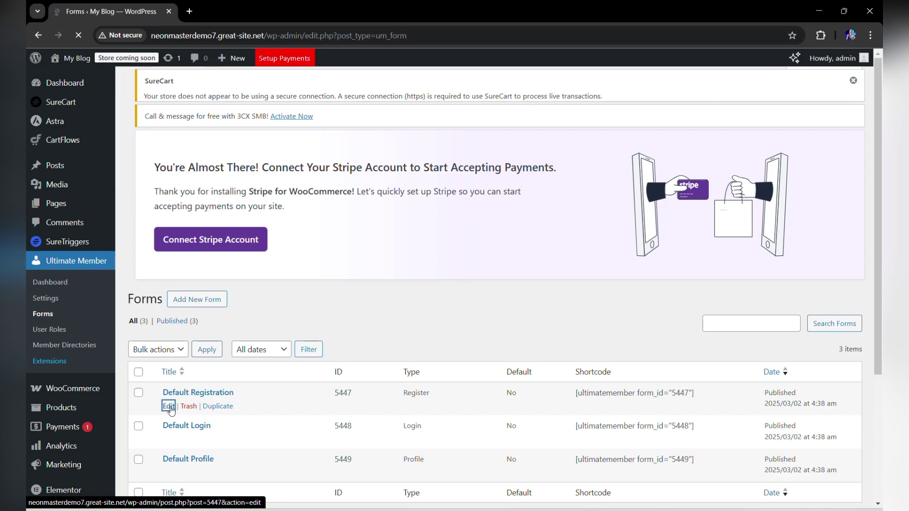
{"action": "left_click", "coordinate": [169, 407]}
{"action": "scroll", "coordinate": [563, 278], "scroll_direction": "down", "scroll_amount": 3}
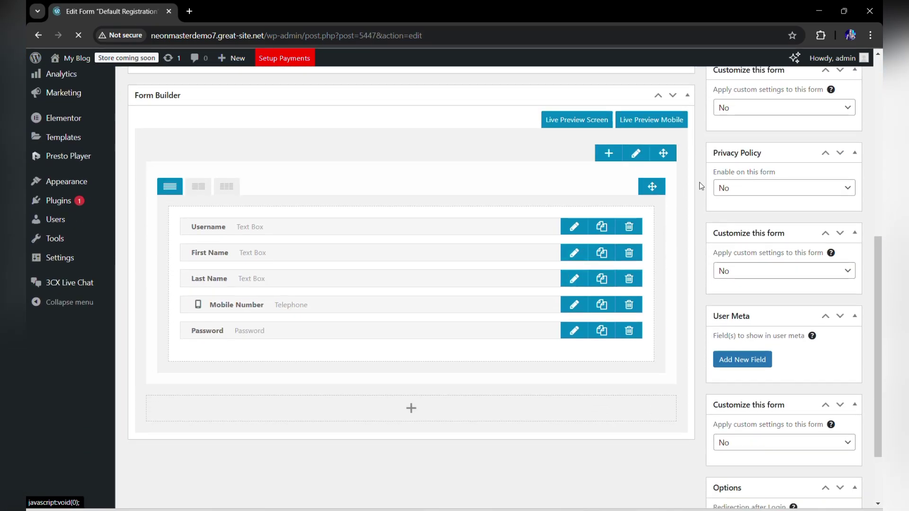
{"action": "left_click", "coordinate": [786, 196]}
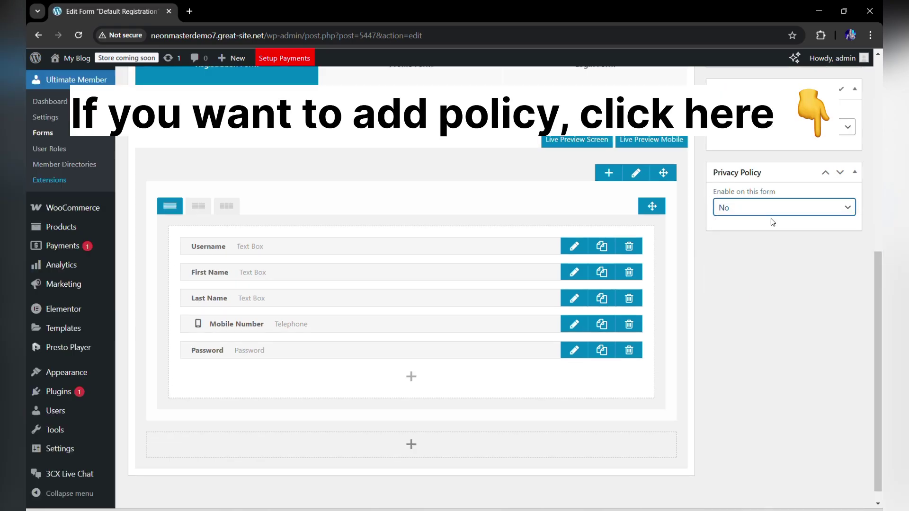
{"action": "left_click", "coordinate": [757, 208]}
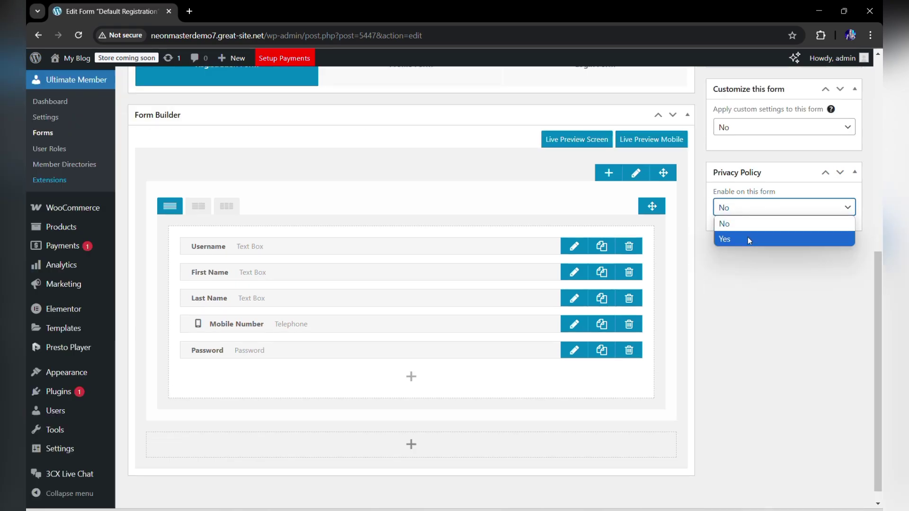
{"action": "left_click", "coordinate": [748, 239]}
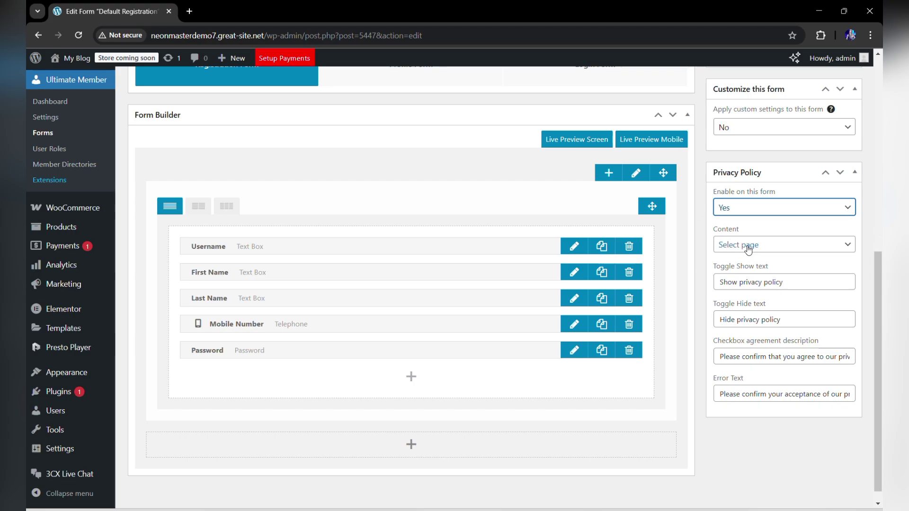
{"action": "scroll", "coordinate": [771, 257], "scroll_direction": "up", "scroll_amount": 3}
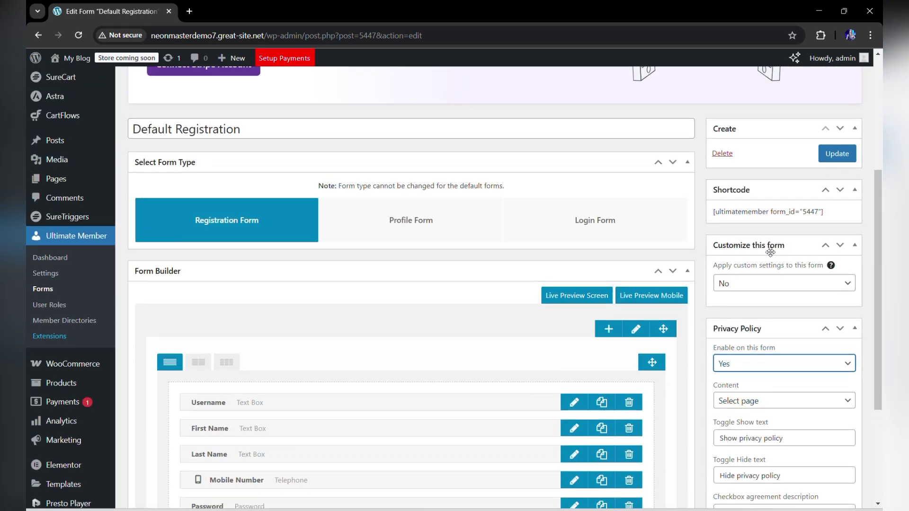
{"action": "left_click", "coordinate": [836, 154]}
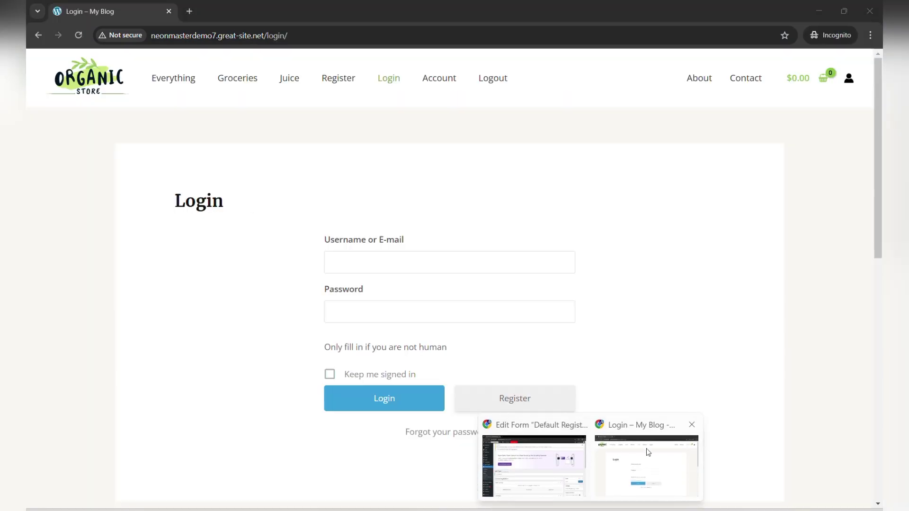
Switch to the Incognito window, go from the Login page to Register, and check the form's privacy policy section.
{"action": "left_click", "coordinate": [647, 452]}
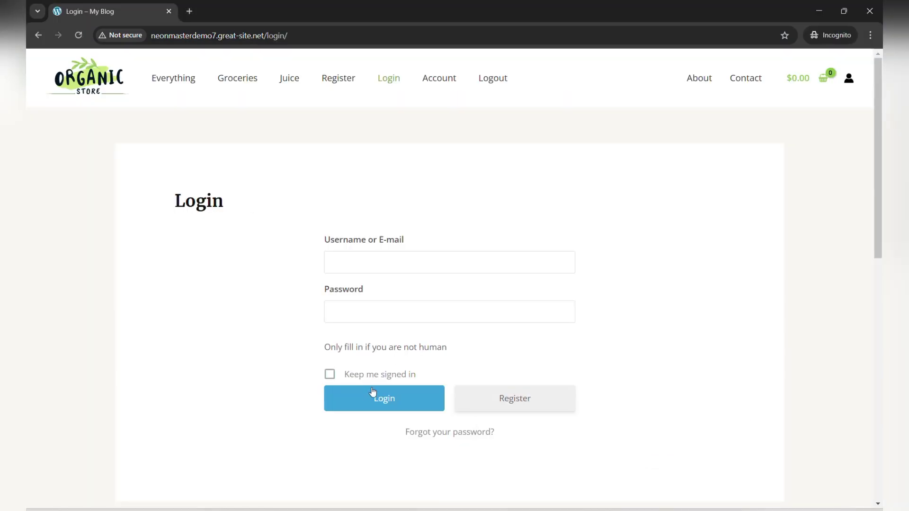
{"action": "left_click", "coordinate": [515, 400]}
{"action": "scroll", "coordinate": [516, 400], "scroll_direction": "down", "scroll_amount": 3}
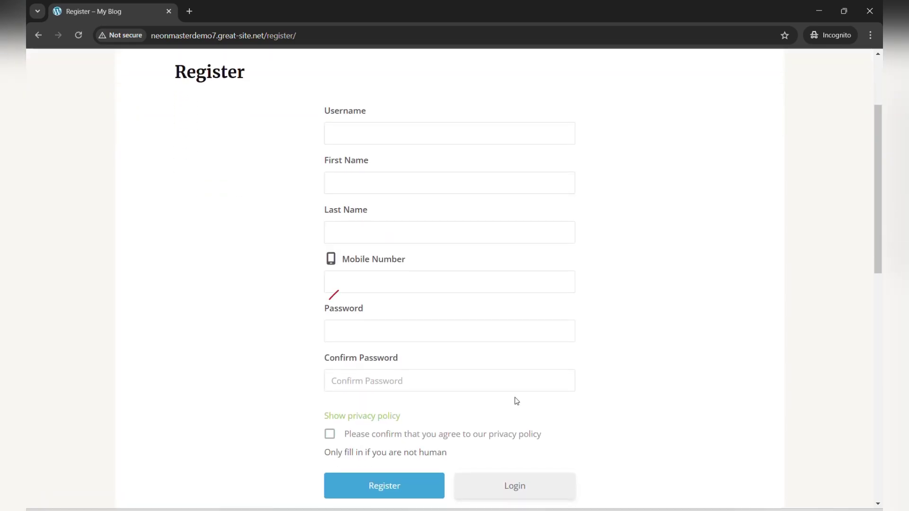
{"action": "scroll", "coordinate": [515, 400], "scroll_direction": "down", "scroll_amount": 2}
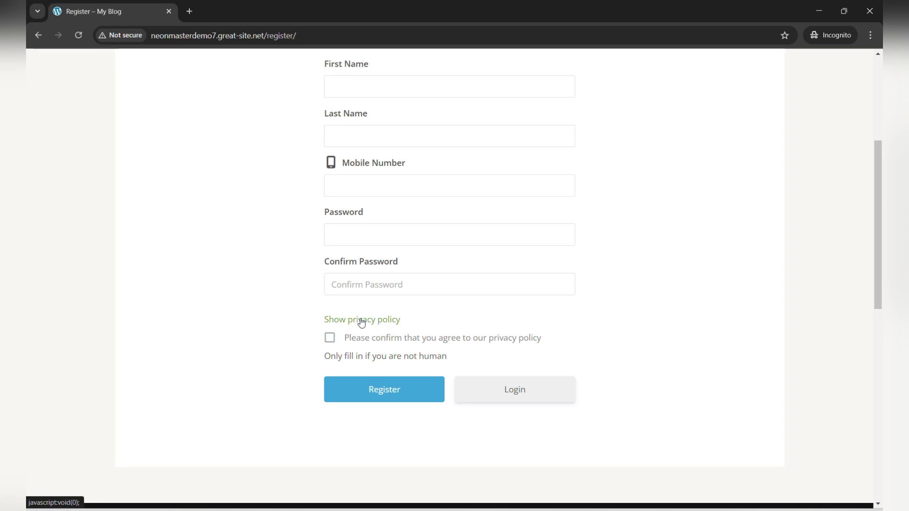
{"action": "scroll", "coordinate": [361, 322], "scroll_direction": "up", "scroll_amount": 5}
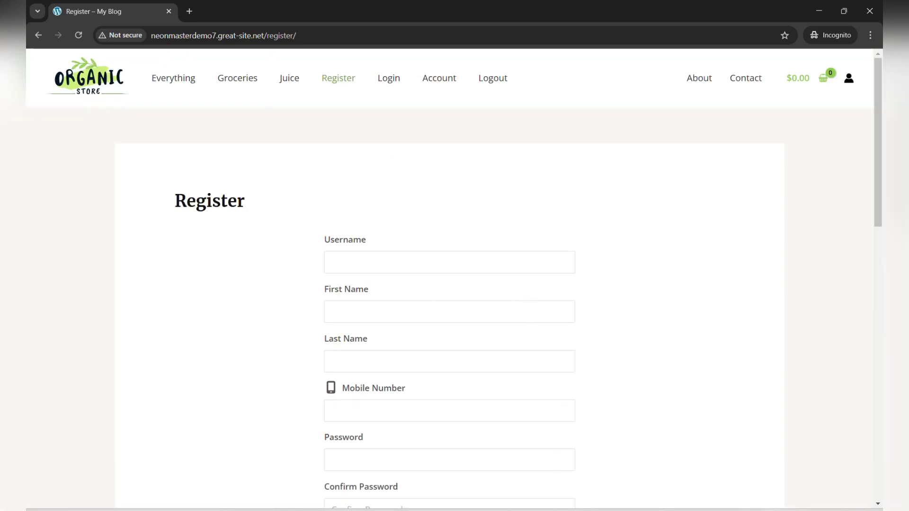
Switch to the Word document and read the guide's fifth item about hiding pages for those who log out.
{"action": "mouse_move", "coordinate": [614, 509]}
{"action": "left_click", "coordinate": [614, 461]}
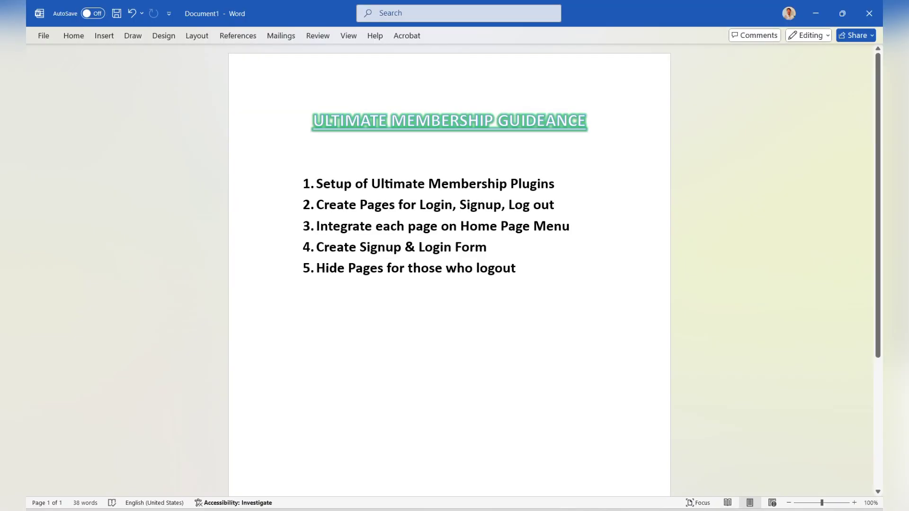
{"action": "left_click_drag", "start_coordinate": [517, 268], "coordinate": [314, 269]}
{"action": "left_click", "coordinate": [379, 284]}
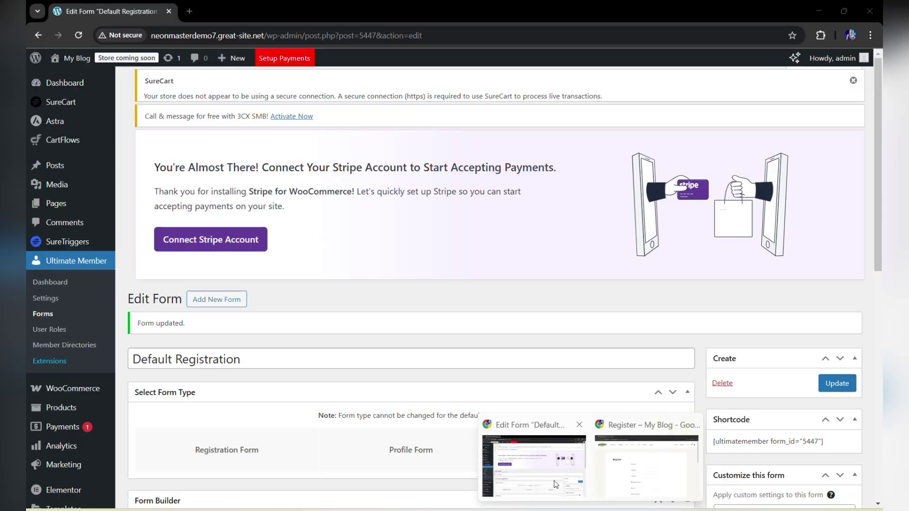
Switch back to the WordPress admin window in Chrome and open the Menus page under Appearance.
{"action": "left_click", "coordinate": [554, 481]}
{"action": "scroll", "coordinate": [71, 352], "scroll_direction": "down", "scroll_amount": 4}
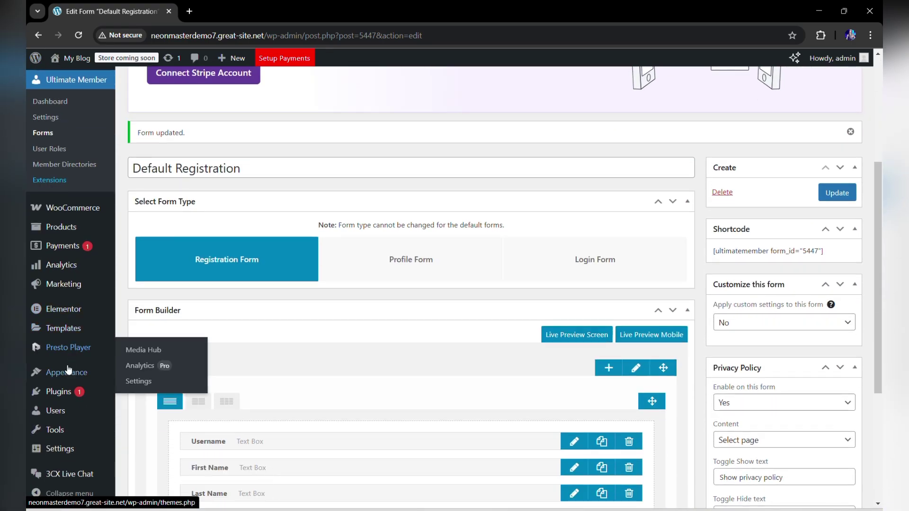
{"action": "mouse_move", "coordinate": [67, 373]}
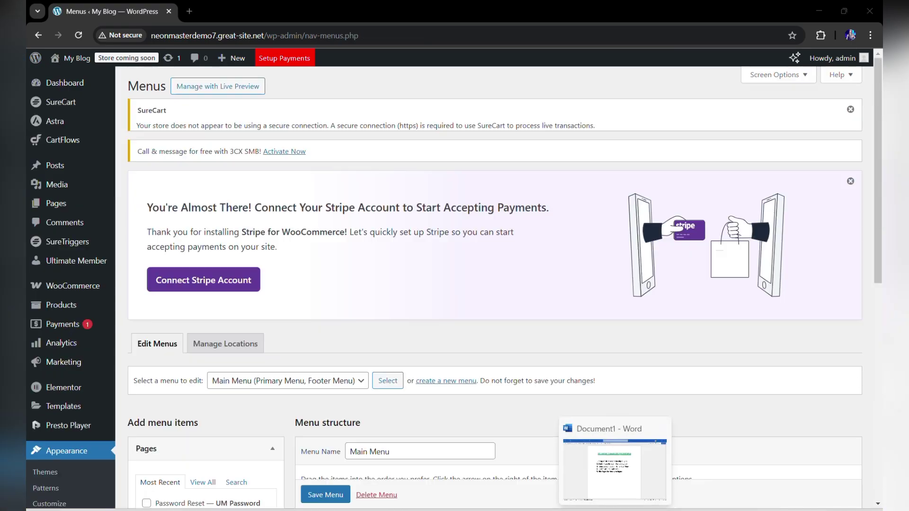
In the Word document, add sub-item i) "For new user only register visible (hide other)" under the guide's fifth item.
{"action": "left_click", "coordinate": [613, 494]}
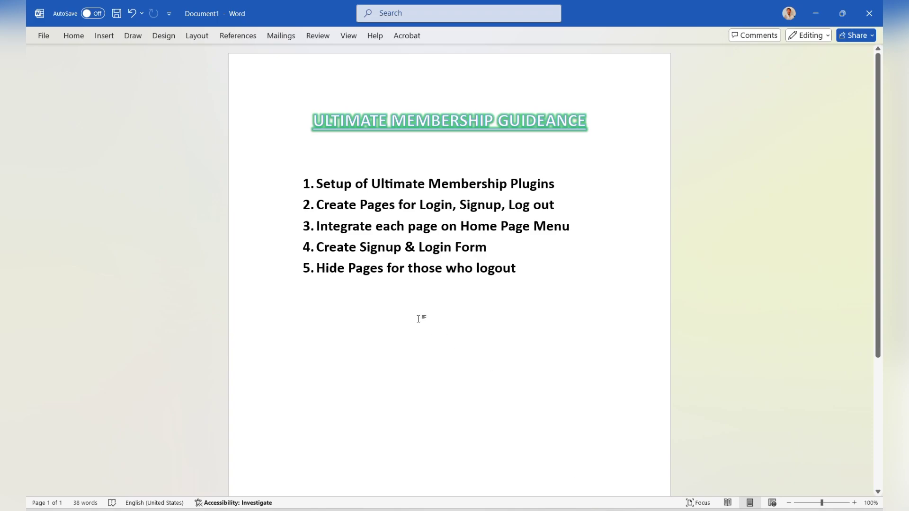
{"action": "type", "text": "i) For"}
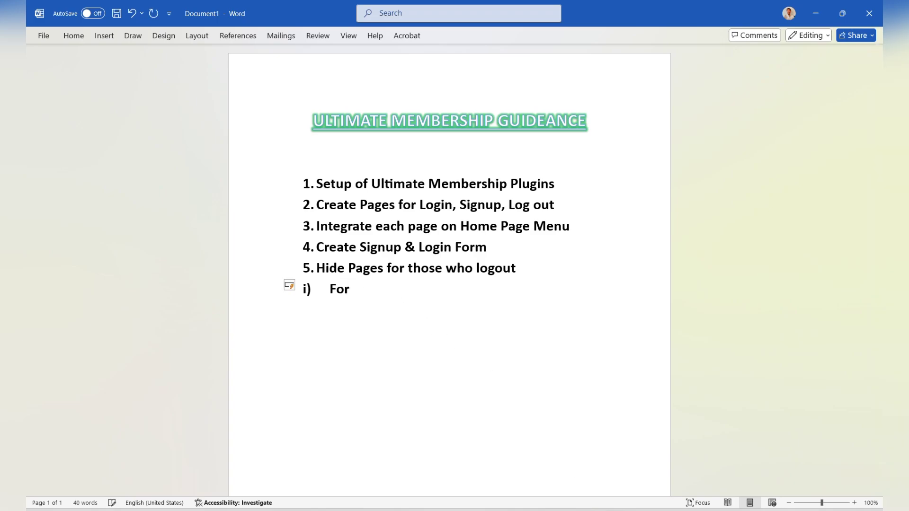
{"action": "type", "text": " new user only"}
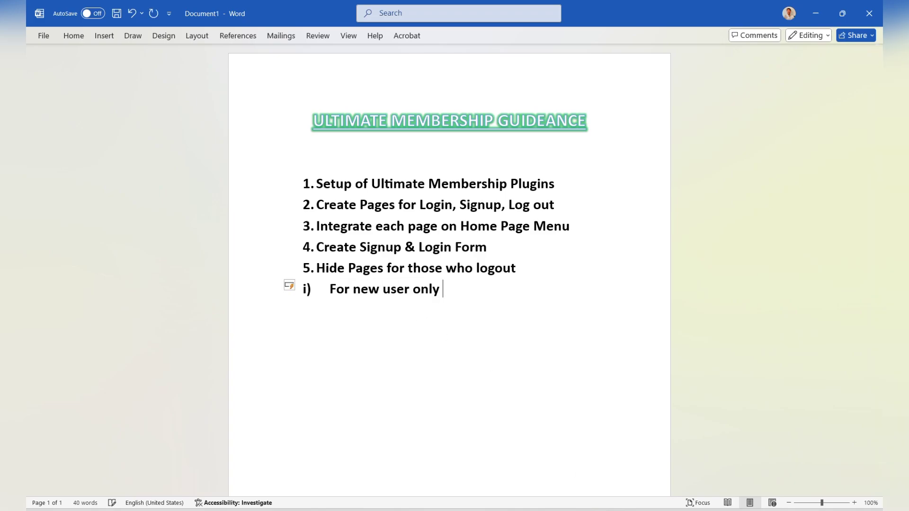
{"action": "type", "text": " regi"}
{"action": "key", "text": "alt+Tab"}
{"action": "key", "text": "Tab"}
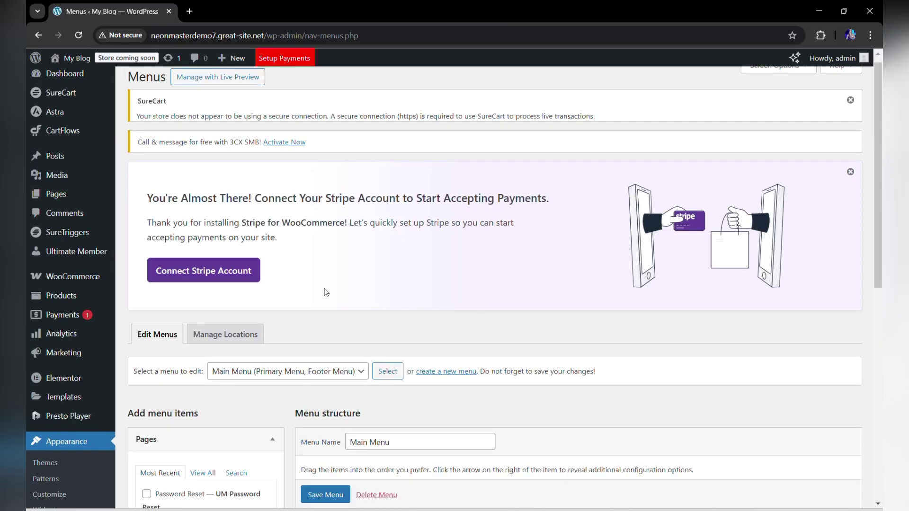
{"action": "scroll", "coordinate": [325, 292], "scroll_direction": "down", "scroll_amount": 6}
{"action": "key", "text": "alt+Tab"}
{"action": "type", "text": "ist"}
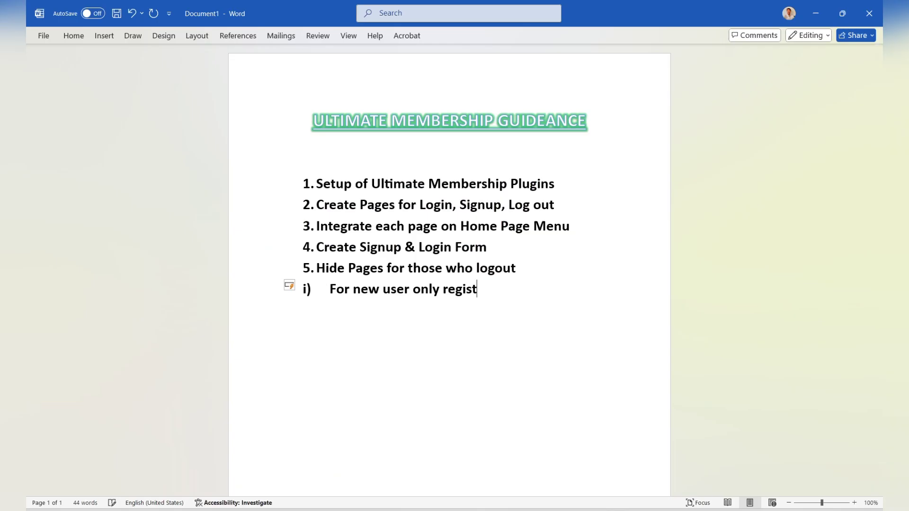
{"action": "type", "text": "er visible (hide"}
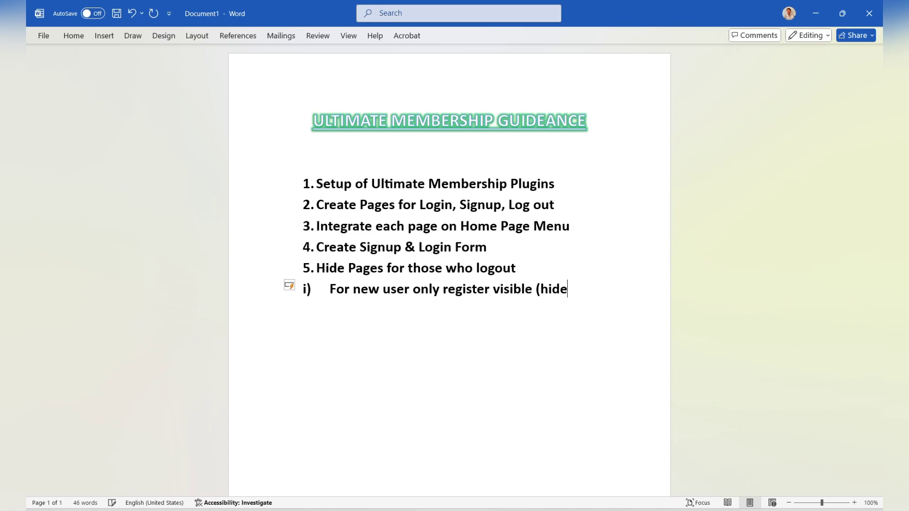
{"action": "type", "text": " other)"}
{"action": "key", "text": "Return"}
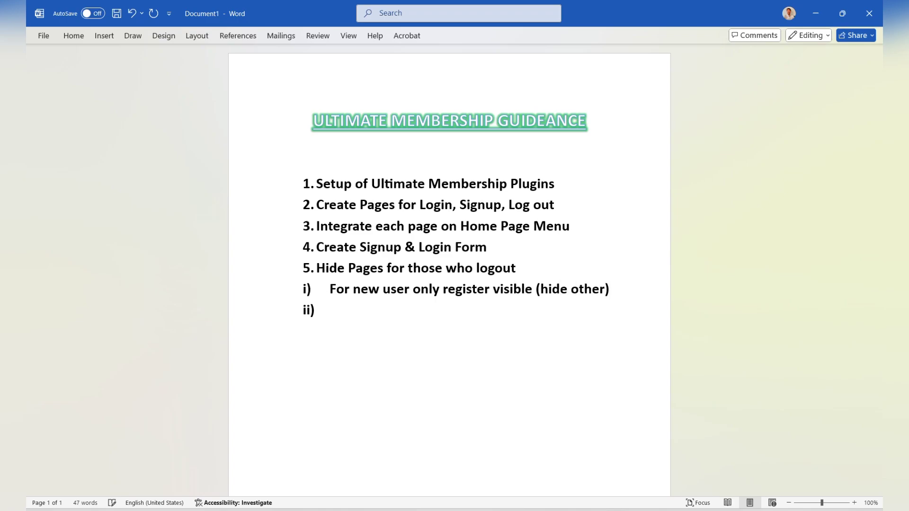
Write sub-item ii) as "For login user only account and logout visible".
{"action": "type", "text": "For login user o"}
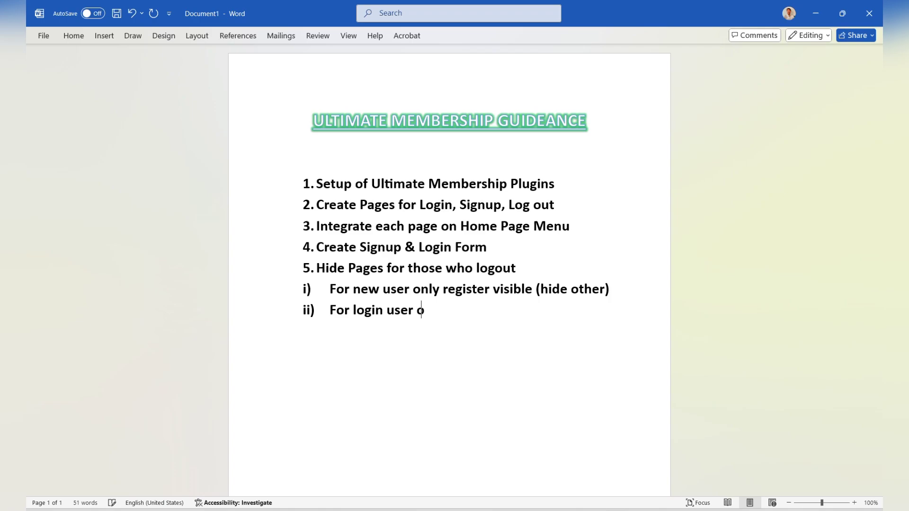
{"action": "type", "text": "nly account and logout visible ("}
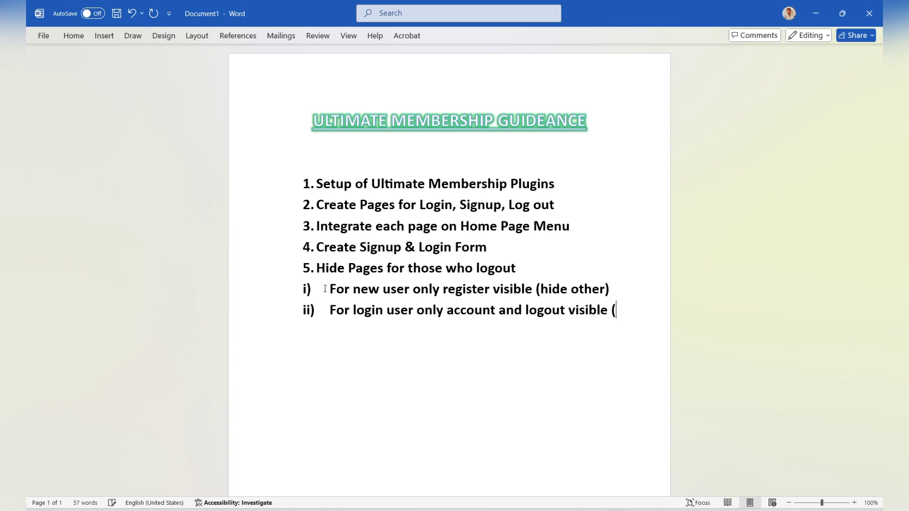
{"action": "key", "text": "Return"}
{"action": "key", "text": "BackSpace"}
{"action": "key", "text": "BackSpace"}
Switch to the WordPress Menus page in Chrome and make the Register menu link visible to Logged Out Users.
{"action": "mouse_move", "coordinate": [561, 501]}
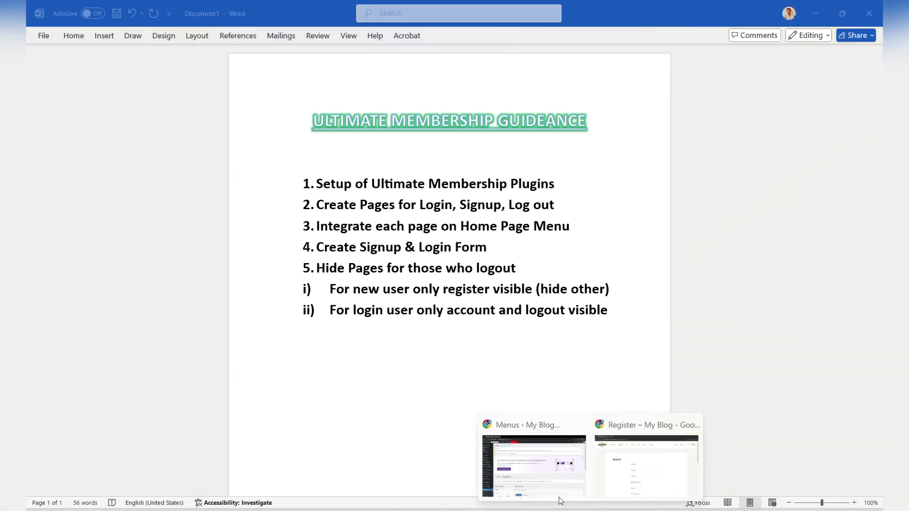
{"action": "left_click", "coordinate": [546, 482]}
{"action": "scroll", "coordinate": [416, 402], "scroll_direction": "down", "scroll_amount": 10}
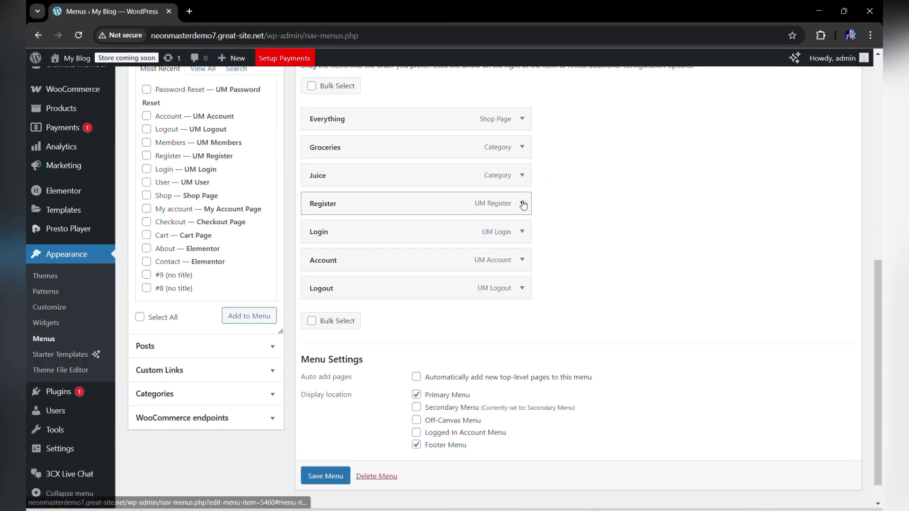
{"action": "left_click", "coordinate": [523, 204]}
{"action": "scroll", "coordinate": [464, 325], "scroll_direction": "down", "scroll_amount": 1}
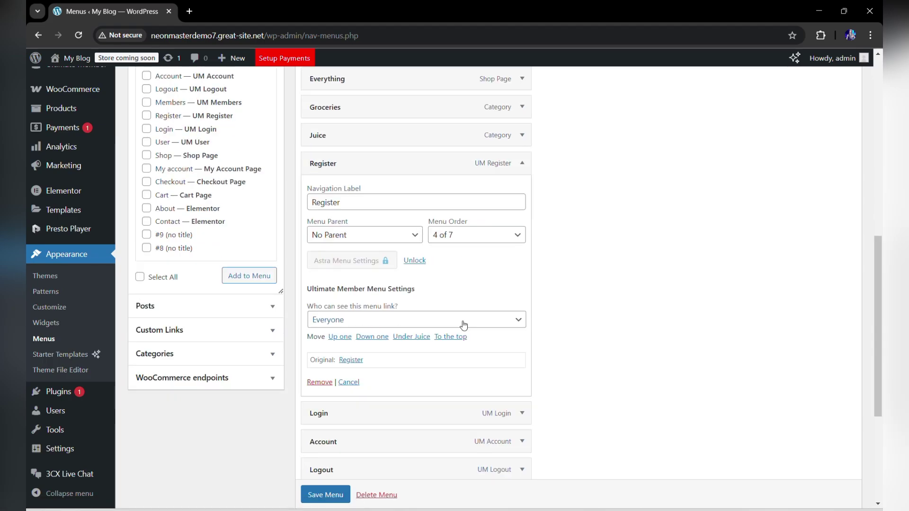
{"action": "left_click", "coordinate": [493, 324]}
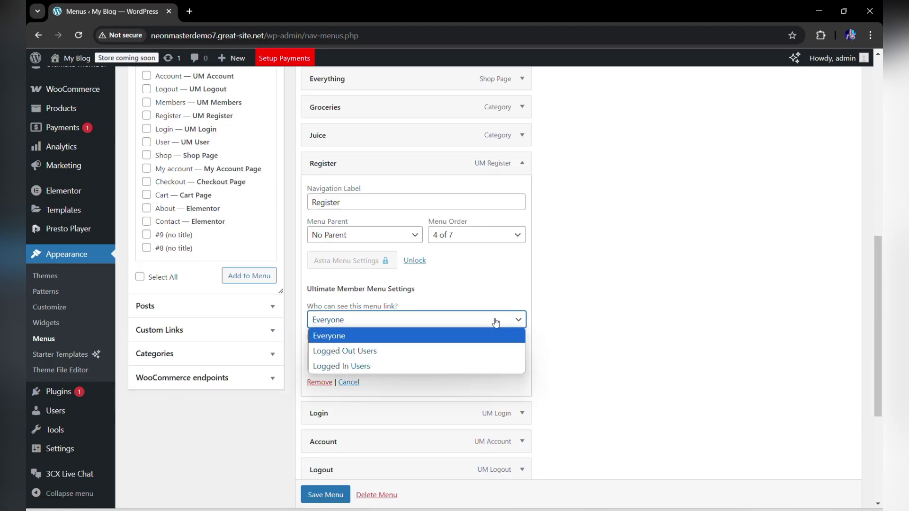
{"action": "left_click", "coordinate": [450, 355]}
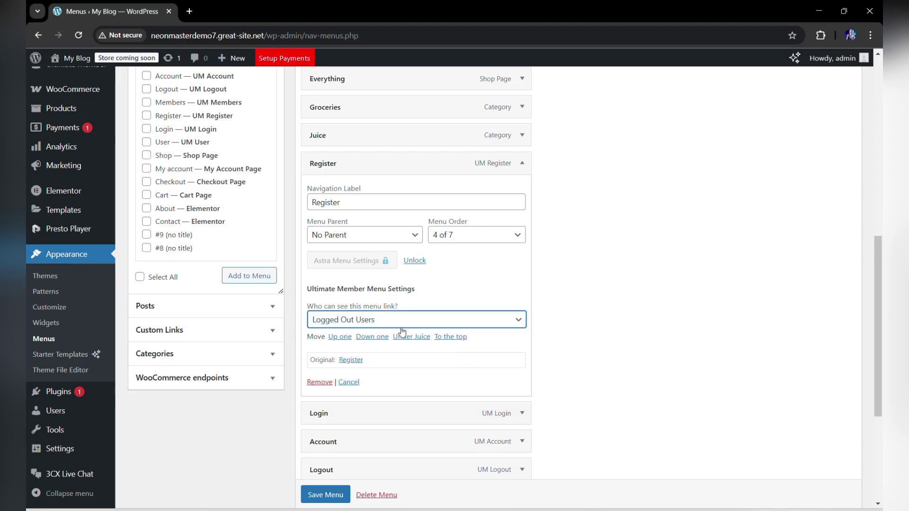
Set who can see the Login menu link to Logged In Users.
{"action": "left_click", "coordinate": [522, 415]}
{"action": "scroll", "coordinate": [529, 391], "scroll_direction": "down", "scroll_amount": 4}
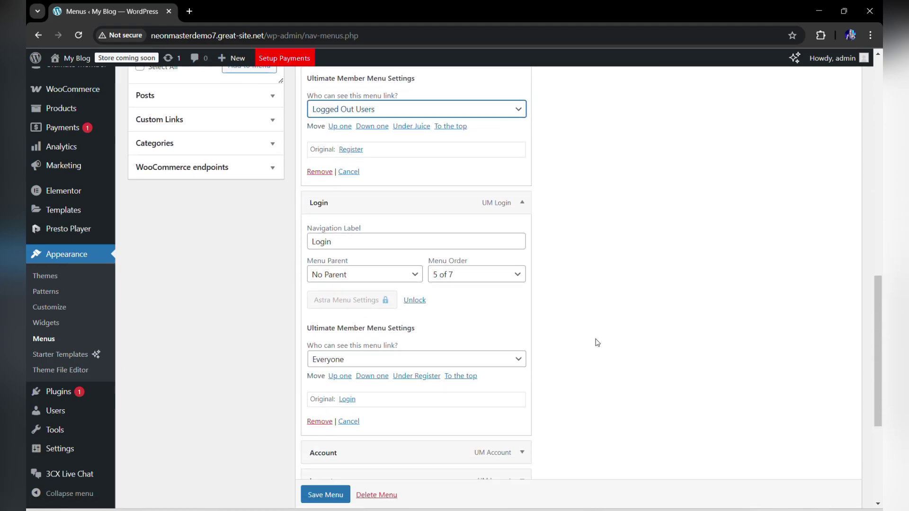
{"action": "left_click", "coordinate": [466, 360]}
{"action": "left_click", "coordinate": [382, 406]}
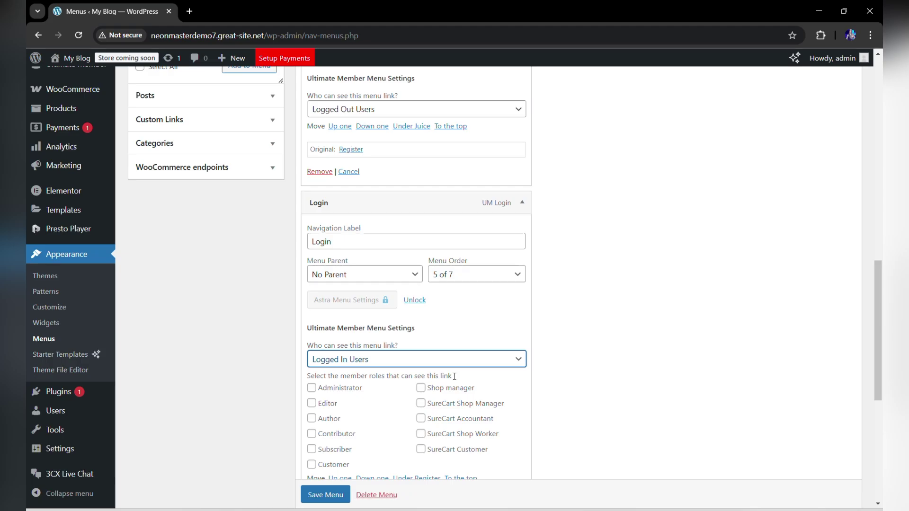
Set who can see the Account menu link to Logged In Users.
{"action": "scroll", "coordinate": [561, 391], "scroll_direction": "down", "scroll_amount": 5}
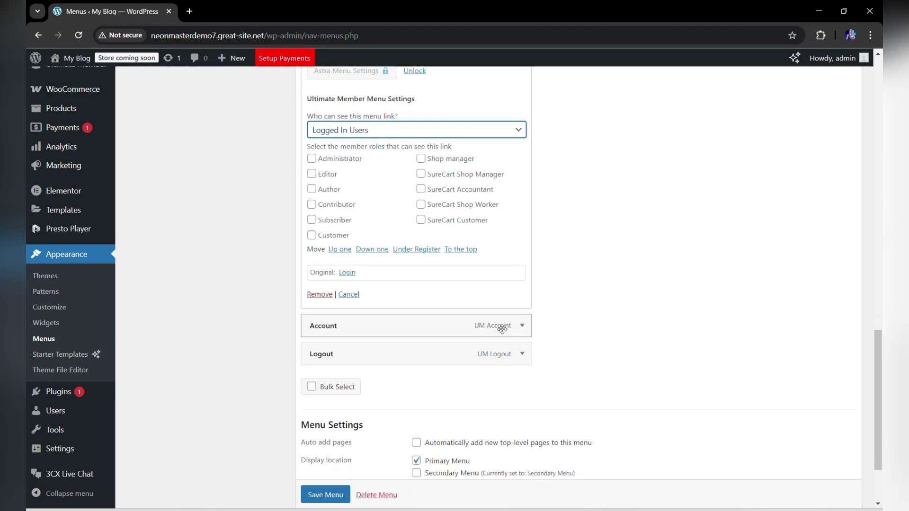
{"action": "left_click", "coordinate": [522, 326]}
{"action": "scroll", "coordinate": [426, 382], "scroll_direction": "down", "scroll_amount": 3}
{"action": "left_click", "coordinate": [506, 310]}
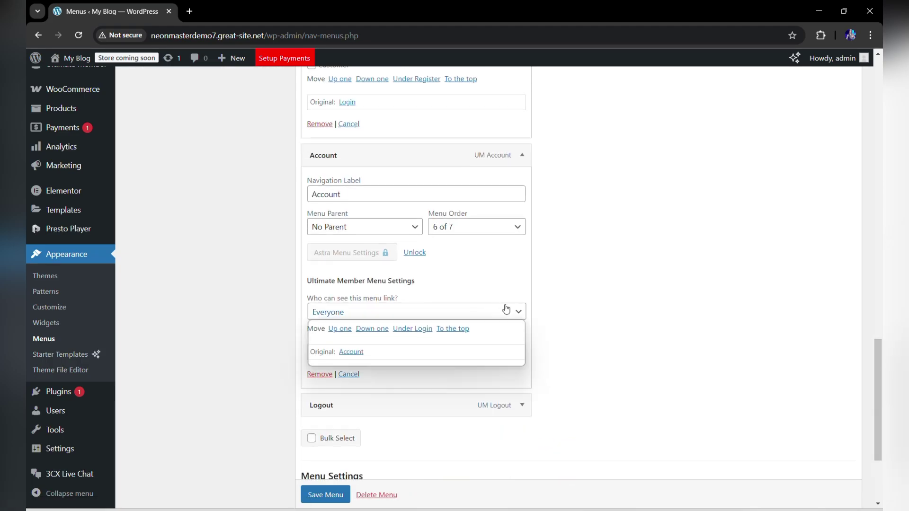
{"action": "left_click", "coordinate": [454, 357]}
Set who can see the Logout menu link to Logged In Users and save the menu.
{"action": "scroll", "coordinate": [507, 357], "scroll_direction": "down", "scroll_amount": 3}
{"action": "left_click", "coordinate": [522, 360]}
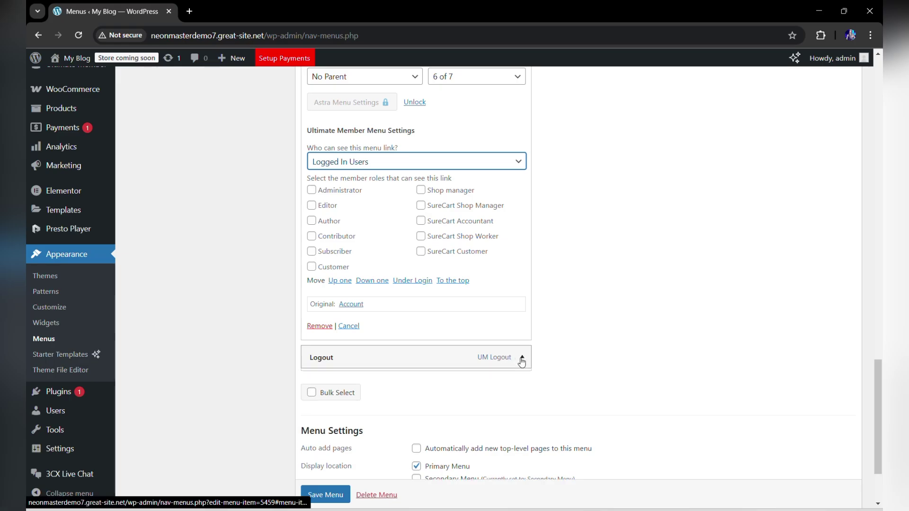
{"action": "scroll", "coordinate": [520, 361], "scroll_direction": "down", "scroll_amount": 3}
{"action": "left_click", "coordinate": [503, 381]}
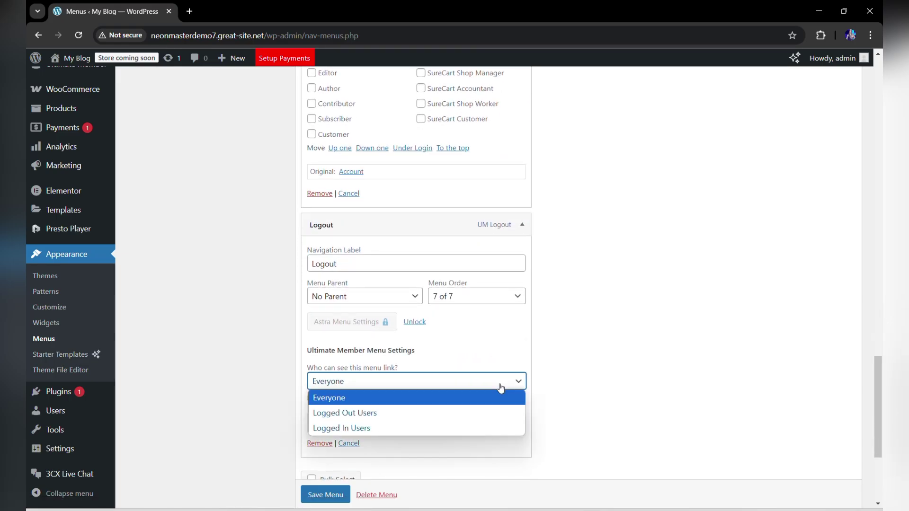
{"action": "left_click", "coordinate": [451, 427]}
{"action": "scroll", "coordinate": [558, 391], "scroll_direction": "down", "scroll_amount": 5}
{"action": "left_click", "coordinate": [318, 447]}
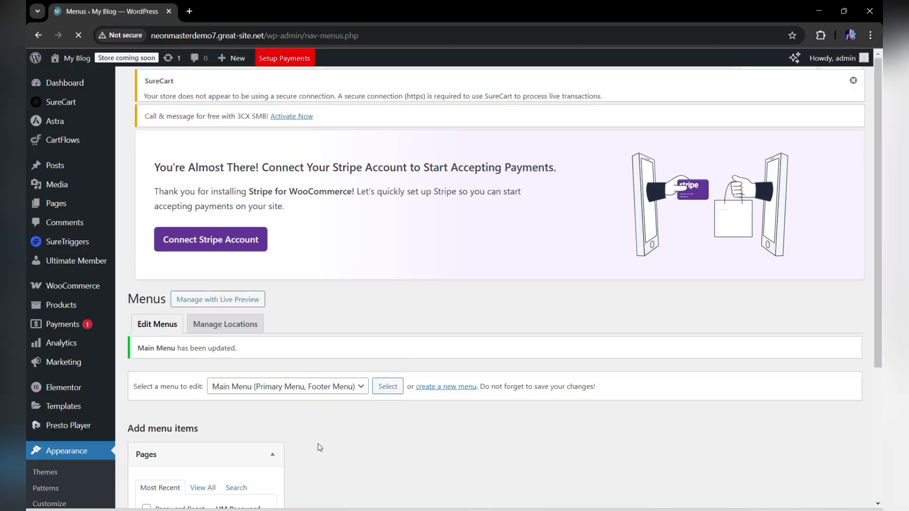
Switch to the Incognito window, load the store's home page to check its menu links, and open the Register page.
{"action": "left_click", "coordinate": [619, 475]}
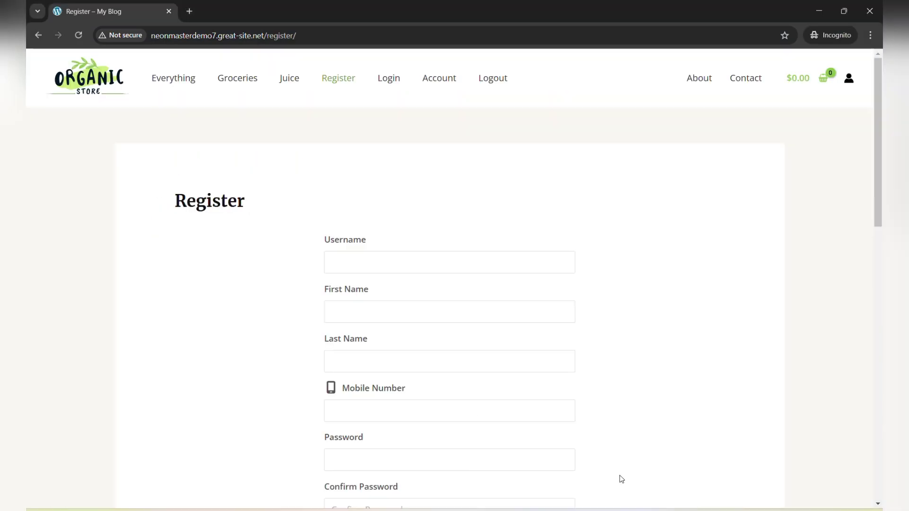
{"action": "left_click", "coordinate": [87, 76]}
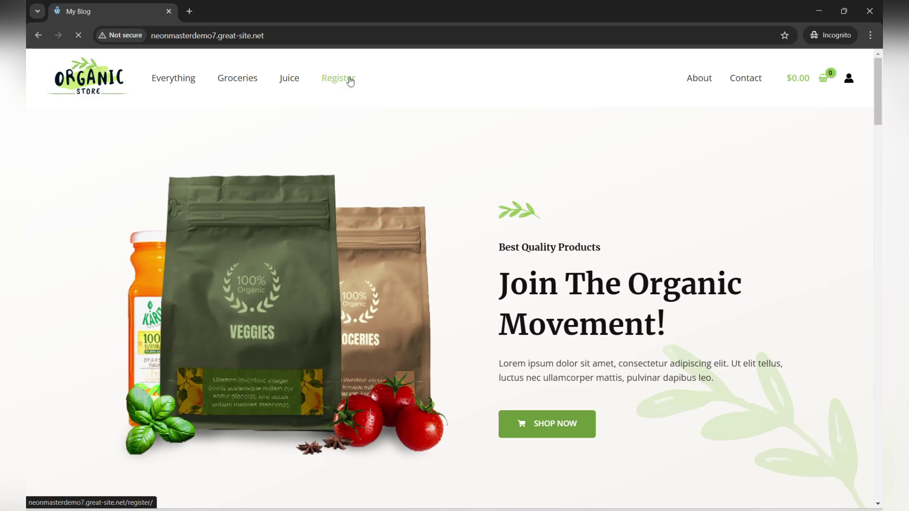
{"action": "left_click", "coordinate": [350, 80]}
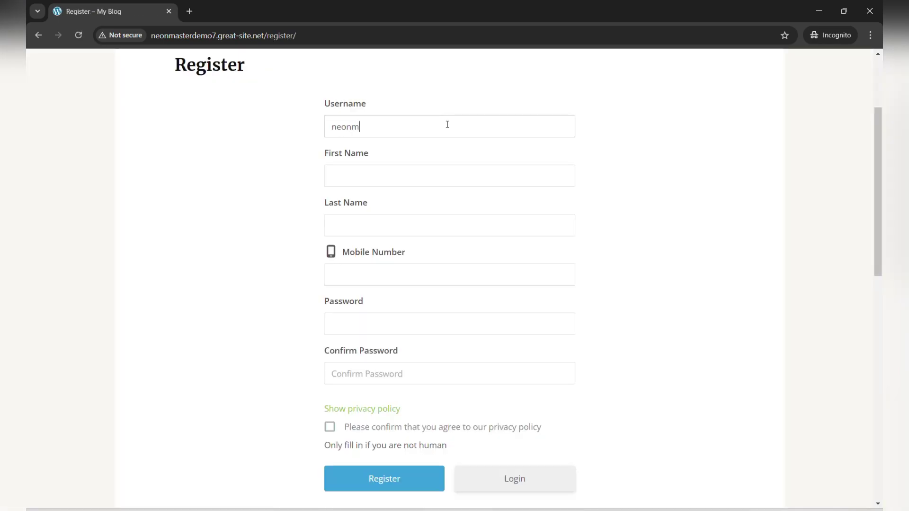
Fill in the registration form's username, first name, last name and mobile number.
{"action": "left_click", "coordinate": [405, 170]}
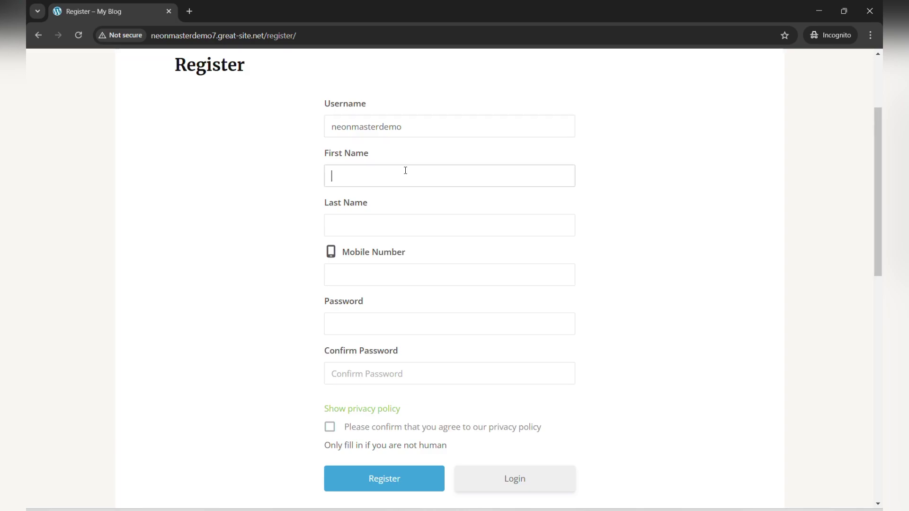
{"action": "left_click", "coordinate": [402, 220]}
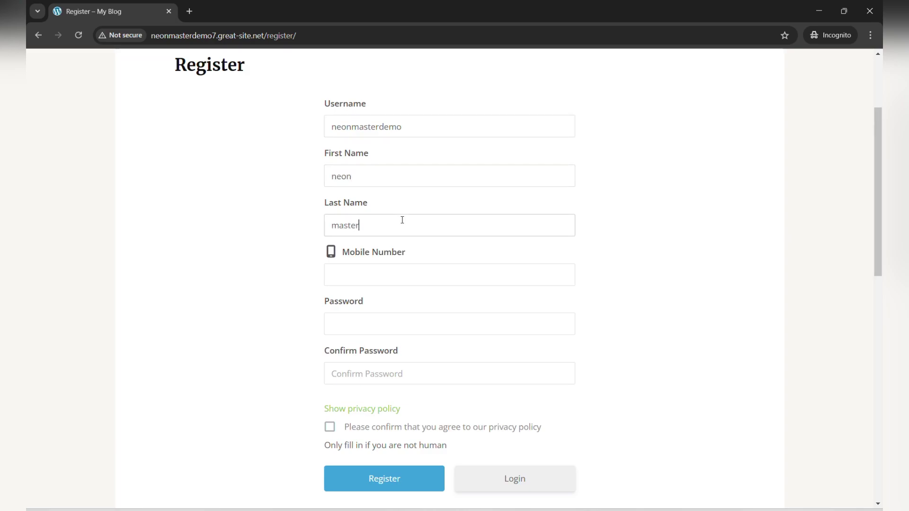
{"action": "left_click", "coordinate": [376, 278]}
{"action": "type", "text": "65874852"}
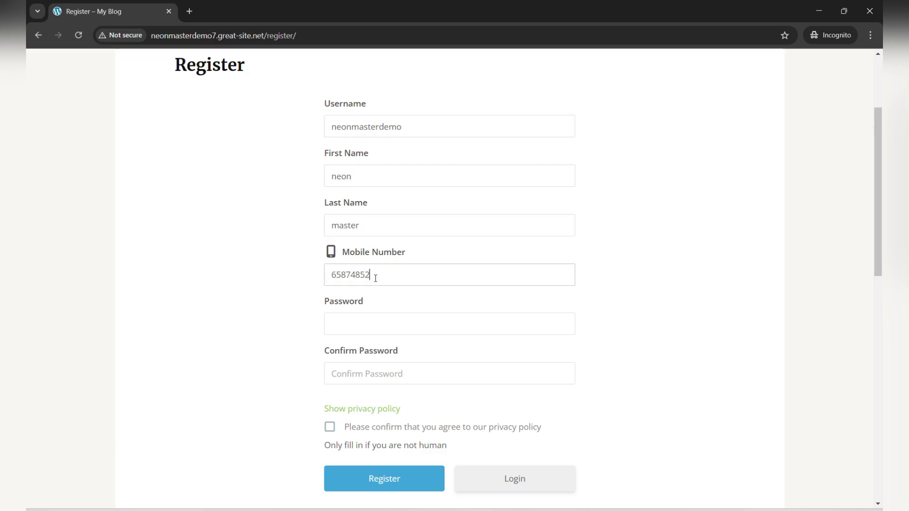
Enter and confirm the account password, agree to the privacy policy, and submit the registration.
{"action": "type", "text": "•••"}
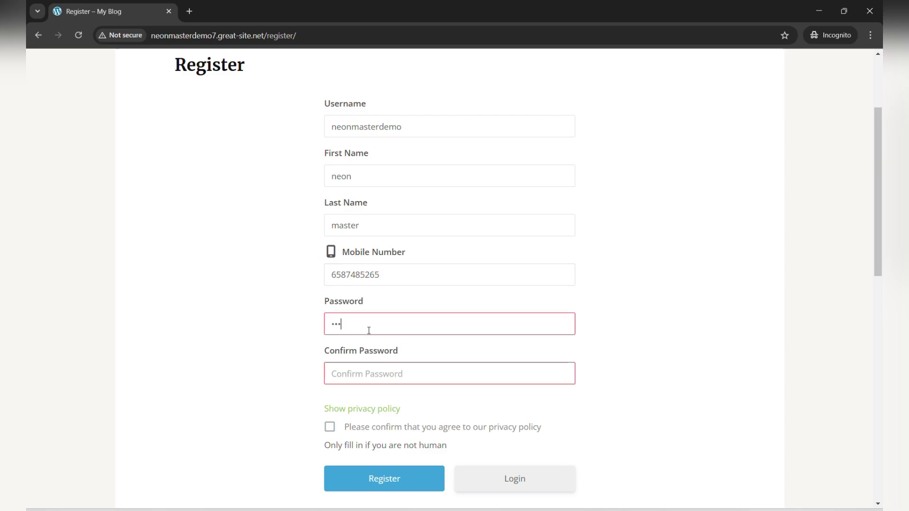
{"action": "left_click", "coordinate": [377, 368]}
{"action": "type", "text": "••••"}
{"action": "scroll", "coordinate": [376, 370], "scroll_direction": "down", "scroll_amount": 1}
{"action": "left_click", "coordinate": [330, 376]}
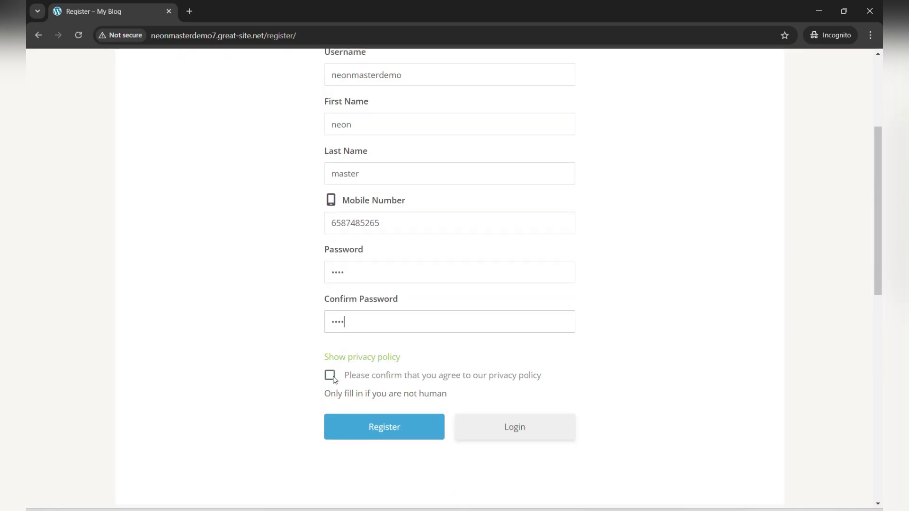
{"action": "left_click", "coordinate": [392, 420]}
Look over the new user's profile page and its header menu links, and try the Account link.
{"action": "scroll", "coordinate": [262, 252], "scroll_direction": "down", "scroll_amount": 1}
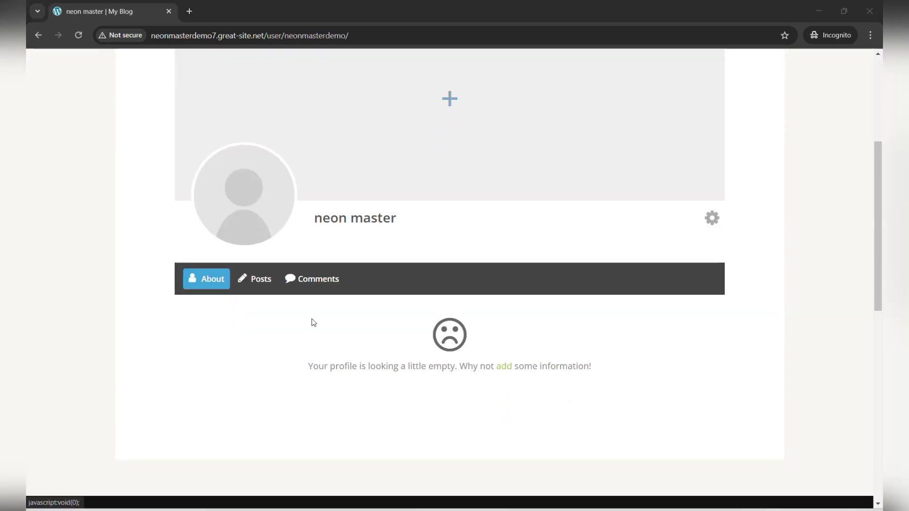
{"action": "scroll", "coordinate": [310, 320], "scroll_direction": "up", "scroll_amount": 5}
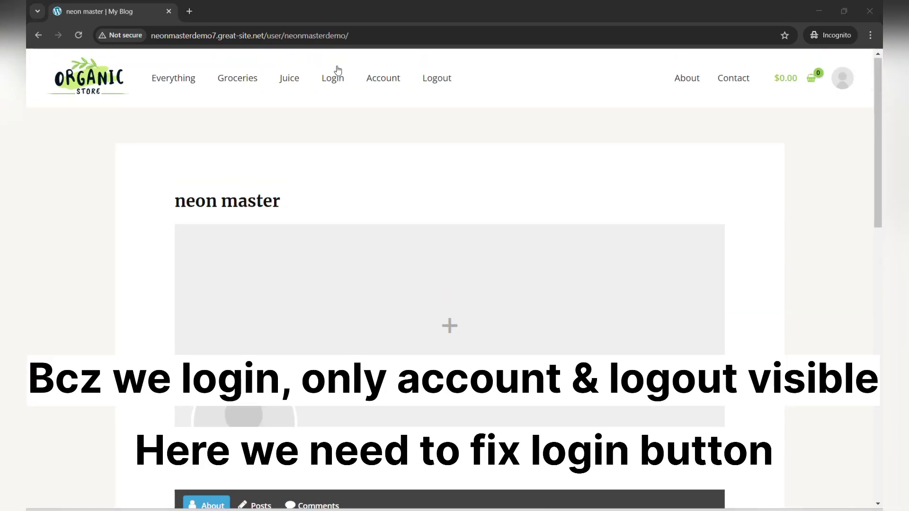
{"action": "left_click", "coordinate": [374, 83]}
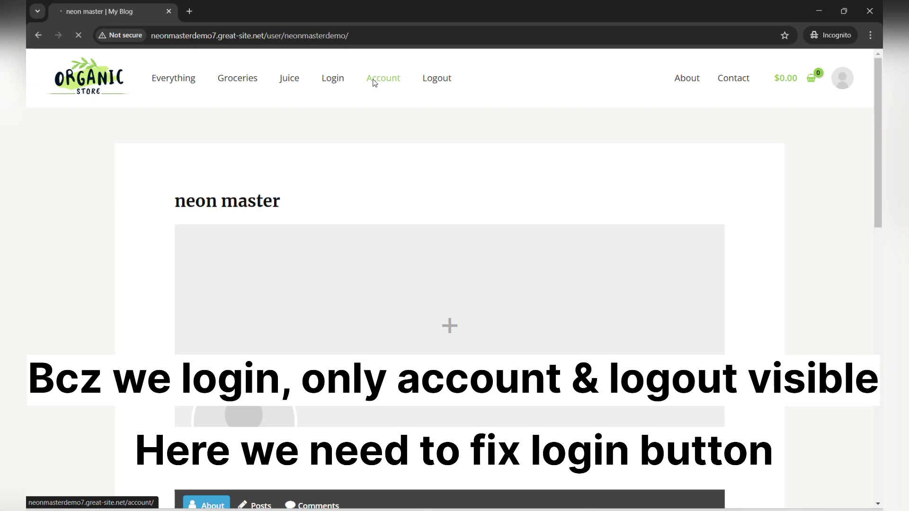
{"action": "left_click", "coordinate": [366, 83]}
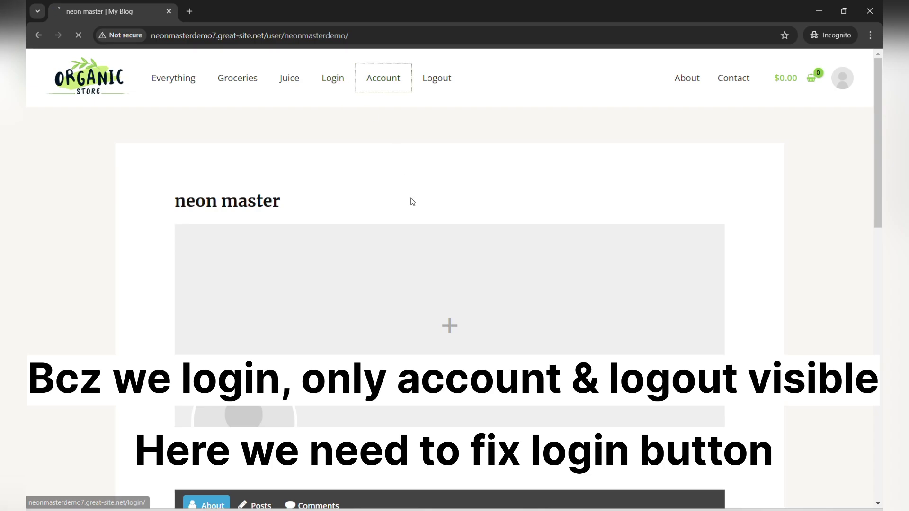
In the WordPress admin window, make the Login item of the Main Menu visible only to Logged Out Users and save the menu.
{"action": "left_click", "coordinate": [591, 492]}
{"action": "scroll", "coordinate": [473, 426], "scroll_direction": "down", "scroll_amount": 8}
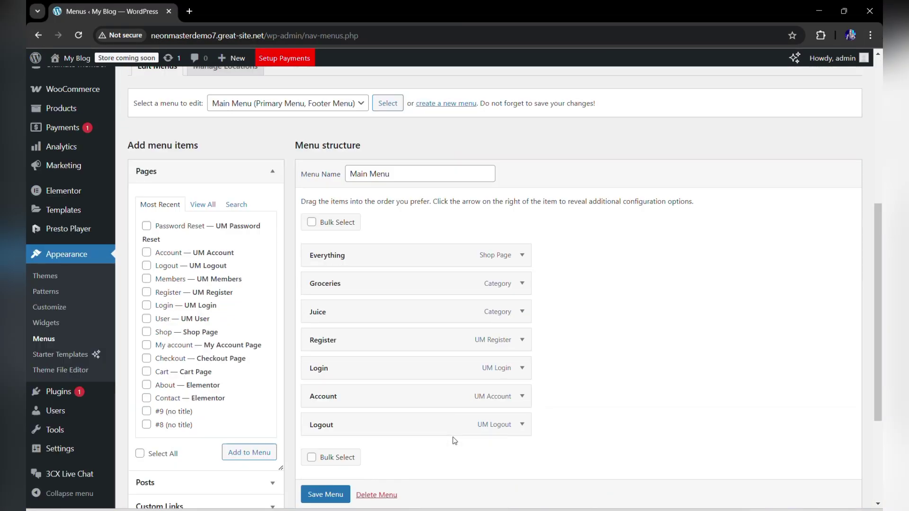
{"action": "left_click", "coordinate": [525, 296]}
{"action": "scroll", "coordinate": [526, 297], "scroll_direction": "down", "scroll_amount": 2}
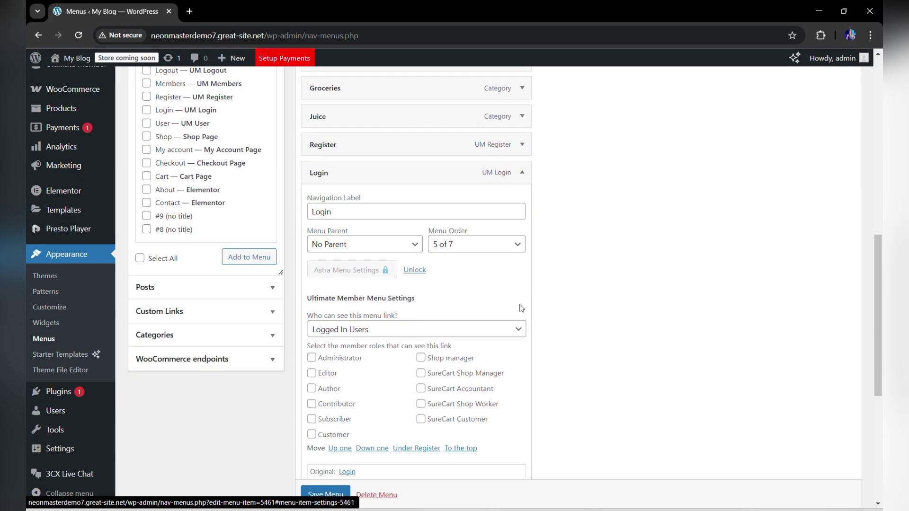
{"action": "left_click", "coordinate": [517, 329]}
{"action": "left_click", "coordinate": [458, 343]}
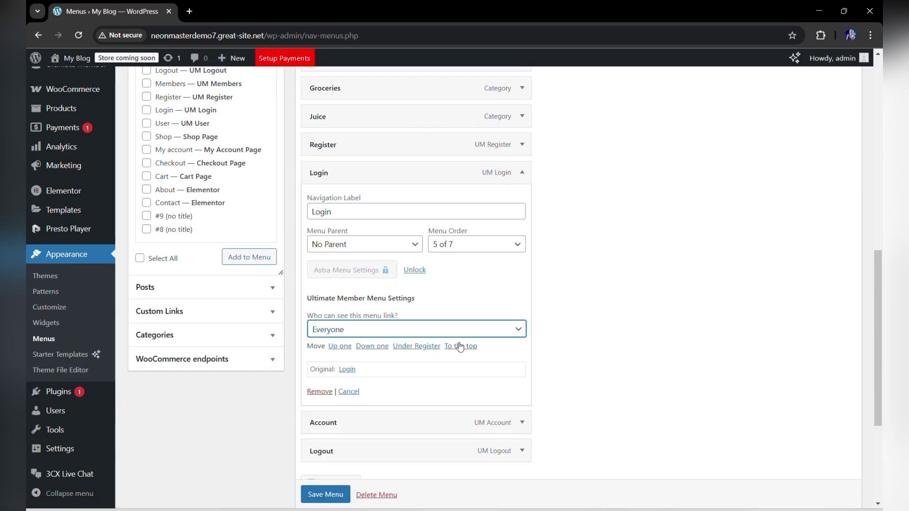
{"action": "left_click", "coordinate": [519, 330]}
{"action": "left_click", "coordinate": [493, 360]}
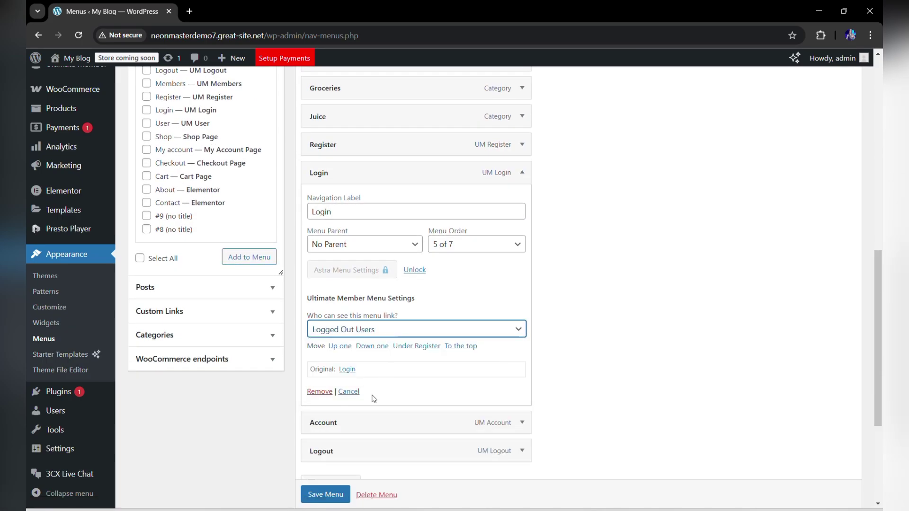
{"action": "scroll", "coordinate": [360, 441], "scroll_direction": "down", "scroll_amount": 1}
{"action": "left_click", "coordinate": [325, 494]}
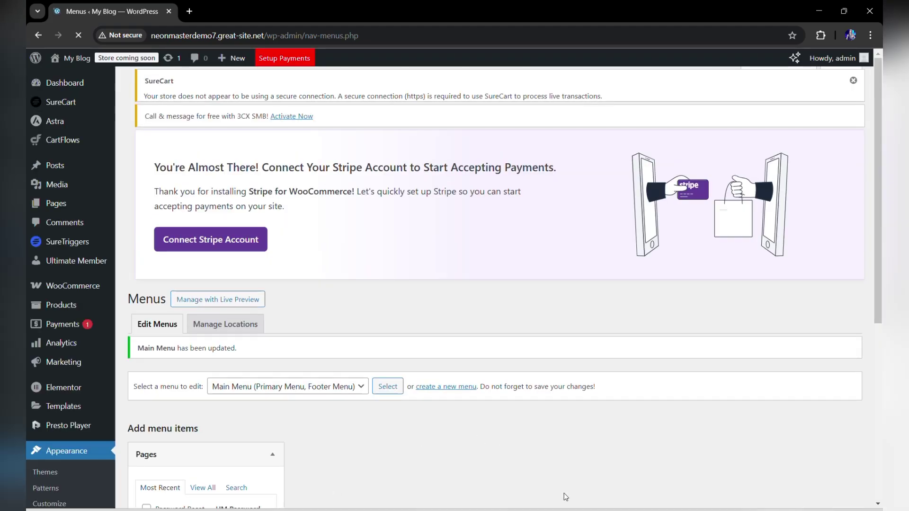
Switch to the Incognito window, check the header links on the store's home page, and open the My account page.
{"action": "mouse_move", "coordinate": [591, 510]}
{"action": "left_click", "coordinate": [635, 449]}
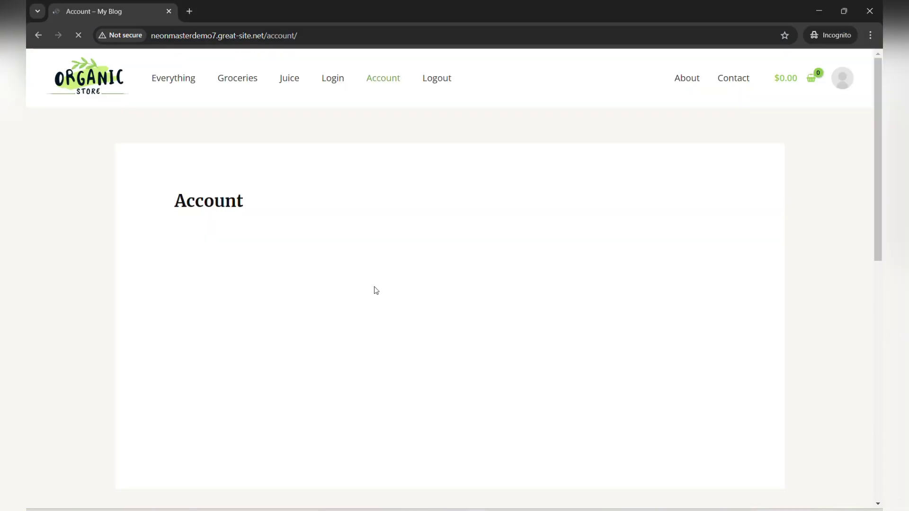
{"action": "left_click", "coordinate": [167, 83]}
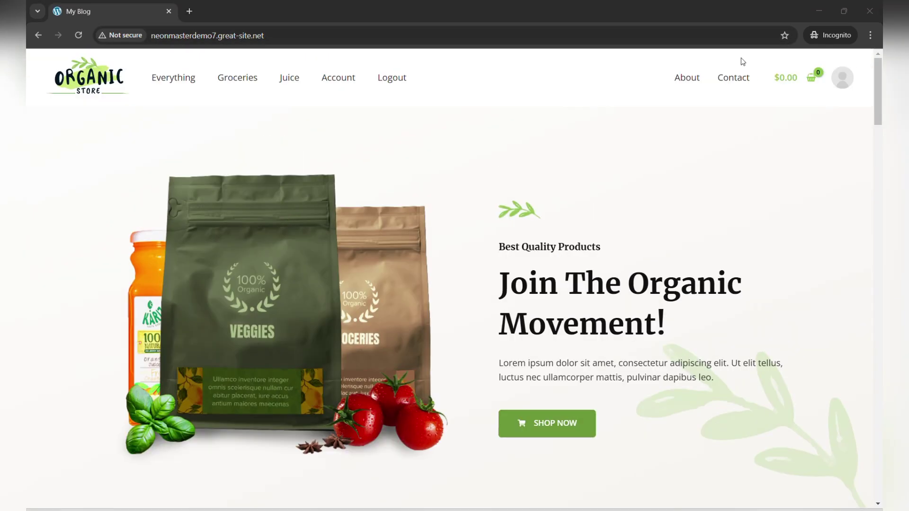
{"action": "left_click", "coordinate": [845, 88]}
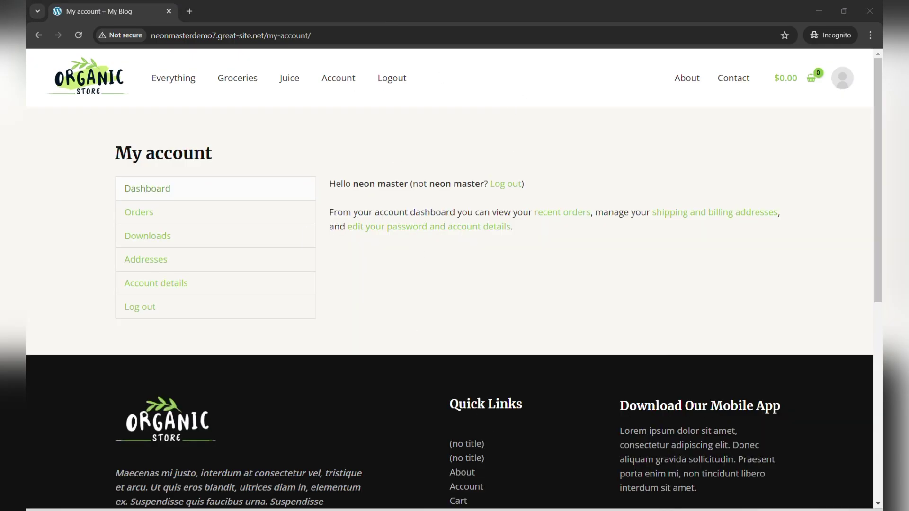
Switch to the Word guide and add item 6, "How to check website login user.".
{"action": "left_click", "coordinate": [569, 481]}
{"action": "left_click", "coordinate": [615, 445]}
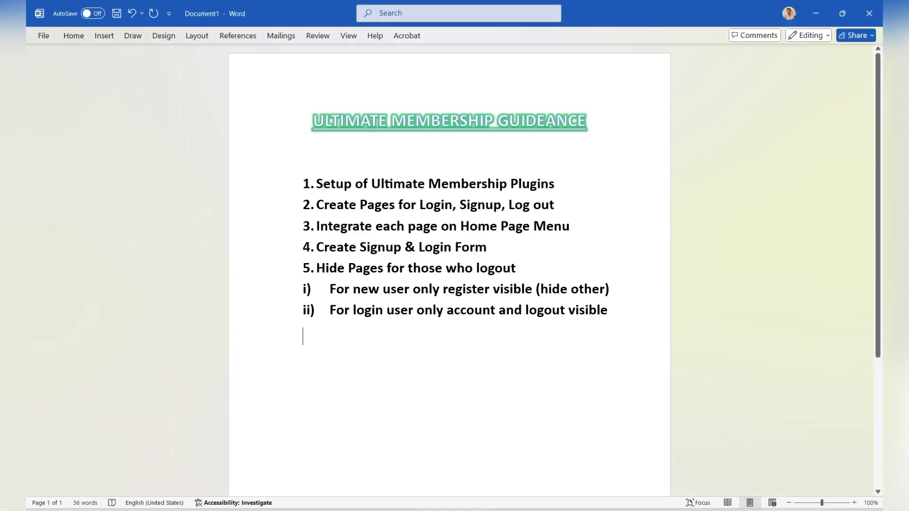
{"action": "type", "text": "6. h"}
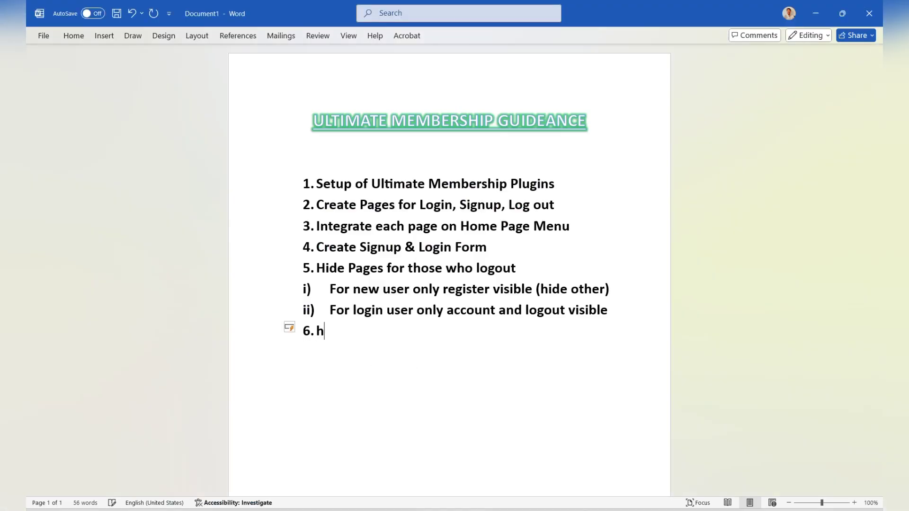
{"action": "type", "text": "ow to check "}
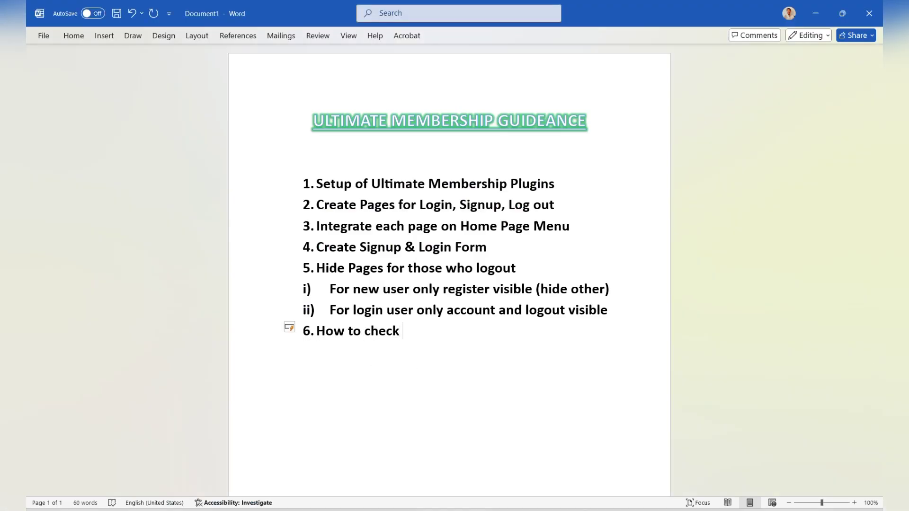
{"action": "type", "text": "website ues"}
{"action": "key", "text": "BackSpace"}
{"action": "key", "text": "BackSpace"}
{"action": "key", "text": "BackSpace"}
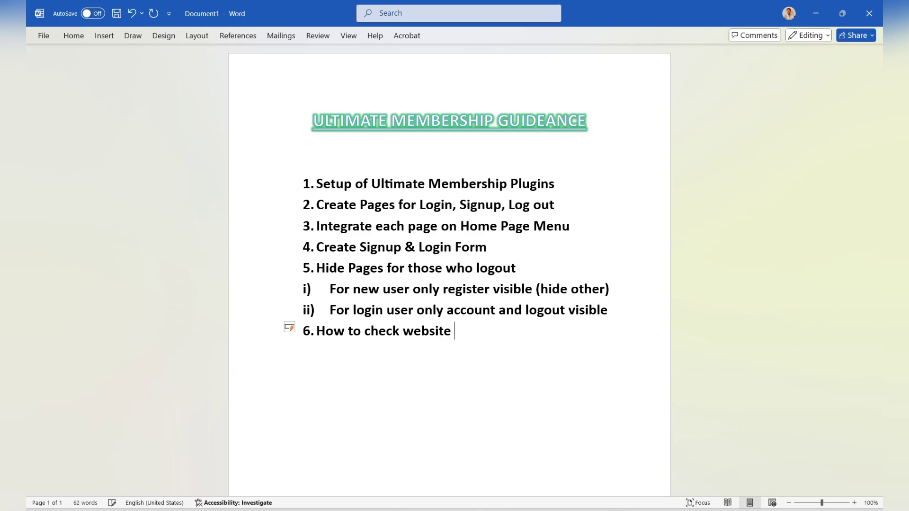
{"action": "type", "text": "login"}
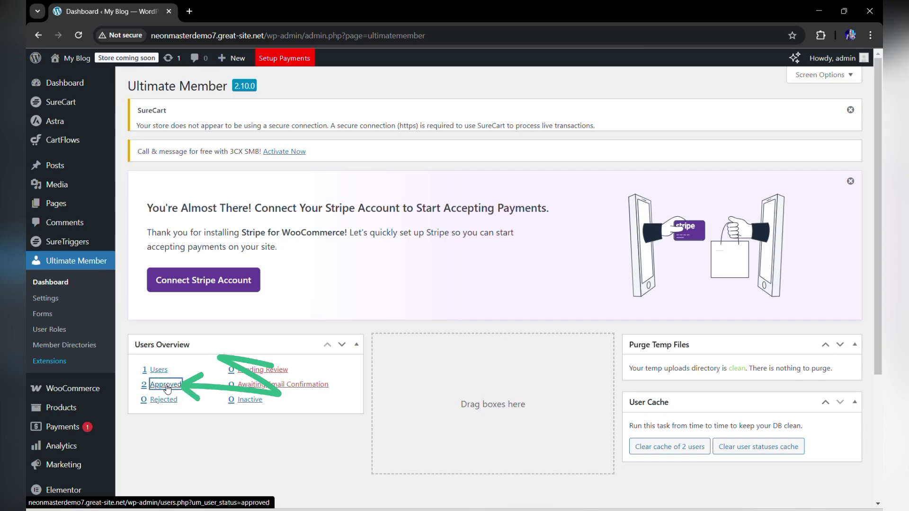
From the Ultimate Member dashboard in the WordPress admin, list the approved users and review the new subscriber's registration details.
{"action": "left_click", "coordinate": [165, 388]}
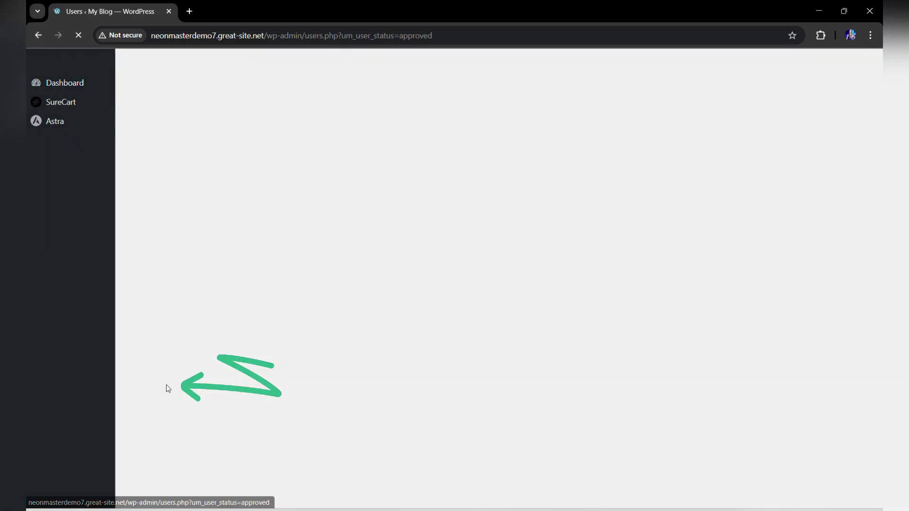
{"action": "scroll", "coordinate": [168, 388], "scroll_direction": "down", "scroll_amount": 3}
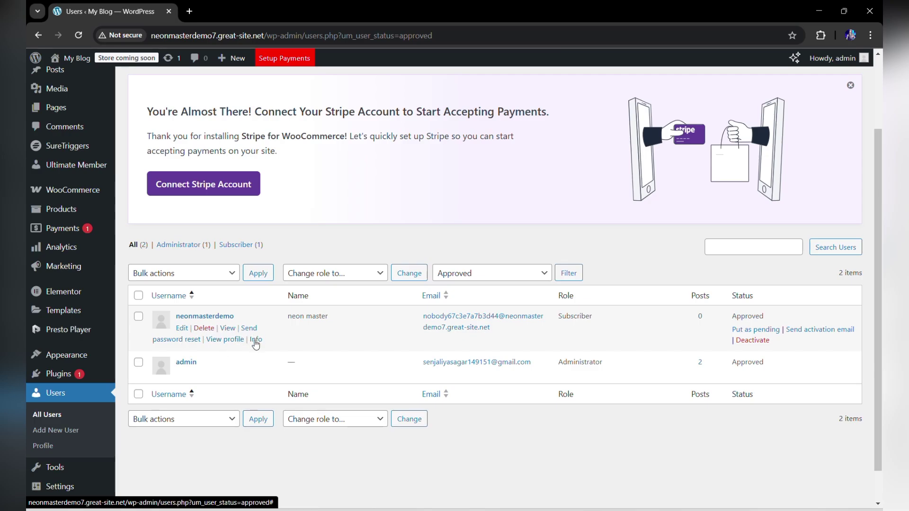
{"action": "left_click", "coordinate": [255, 340]}
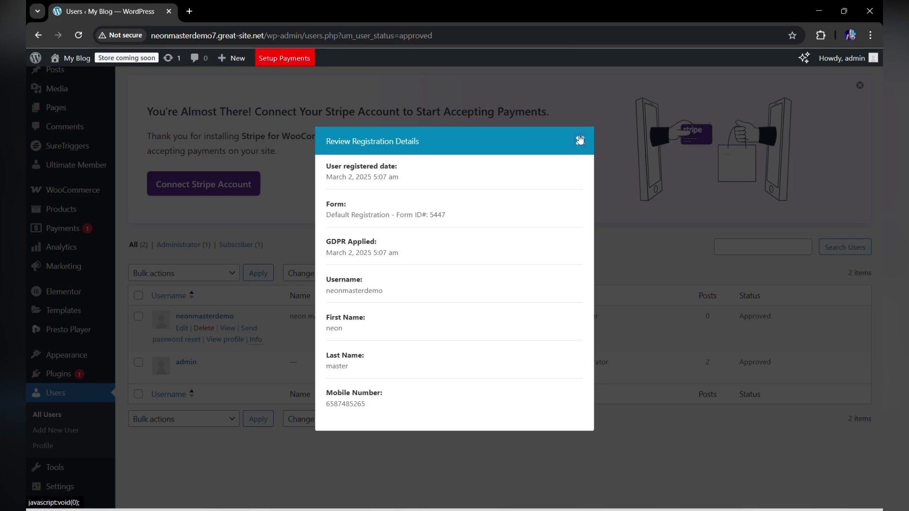
{"action": "left_click", "coordinate": [580, 141]}
Open the new subscriber's edit page and look through the name, contact, billing and shipping fields.
{"action": "left_click", "coordinate": [182, 328]}
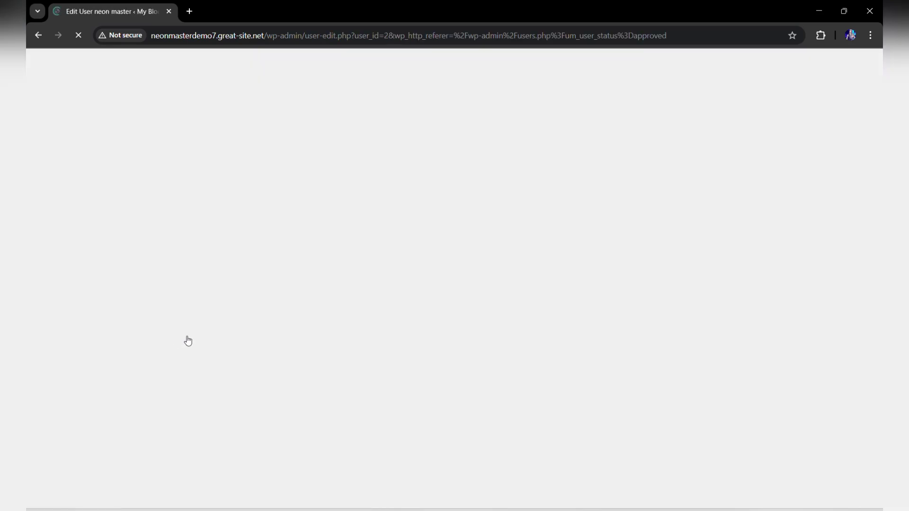
{"action": "scroll", "coordinate": [385, 348], "scroll_direction": "down", "scroll_amount": 15}
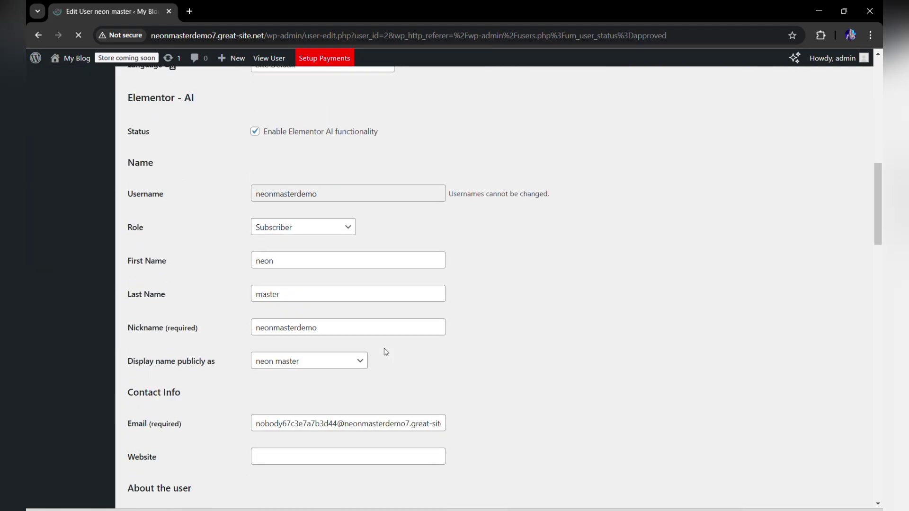
{"action": "scroll", "coordinate": [384, 351], "scroll_direction": "down", "scroll_amount": 18}
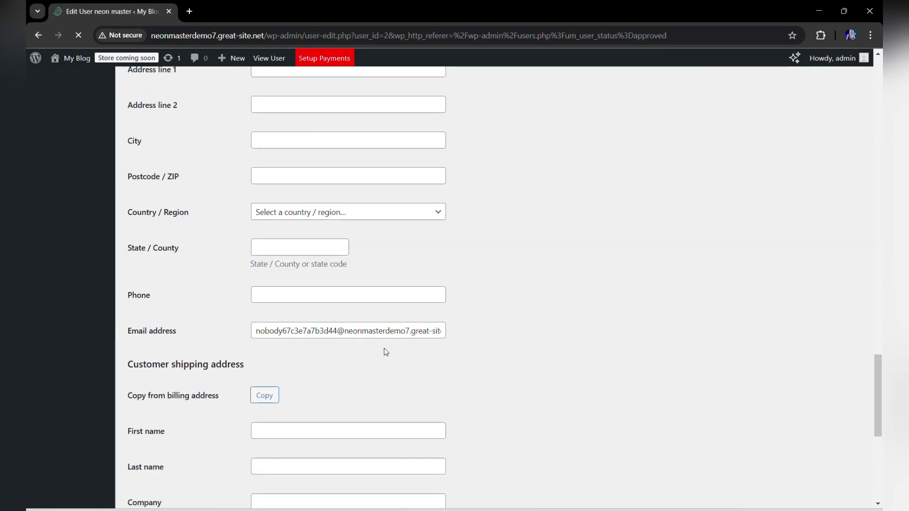
{"action": "scroll", "coordinate": [384, 348], "scroll_direction": "down", "scroll_amount": 5}
{"action": "scroll", "coordinate": [384, 348], "scroll_direction": "up", "scroll_amount": 20}
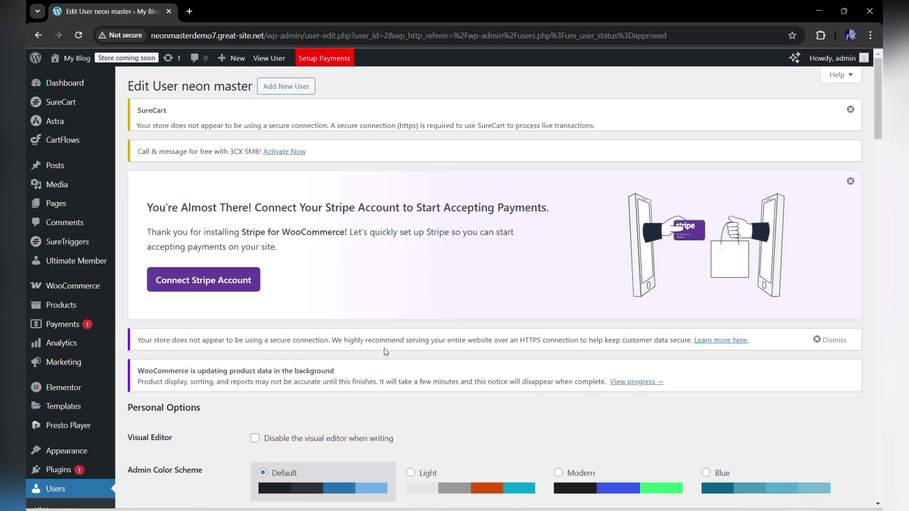
{"action": "left_click", "coordinate": [74, 89]}
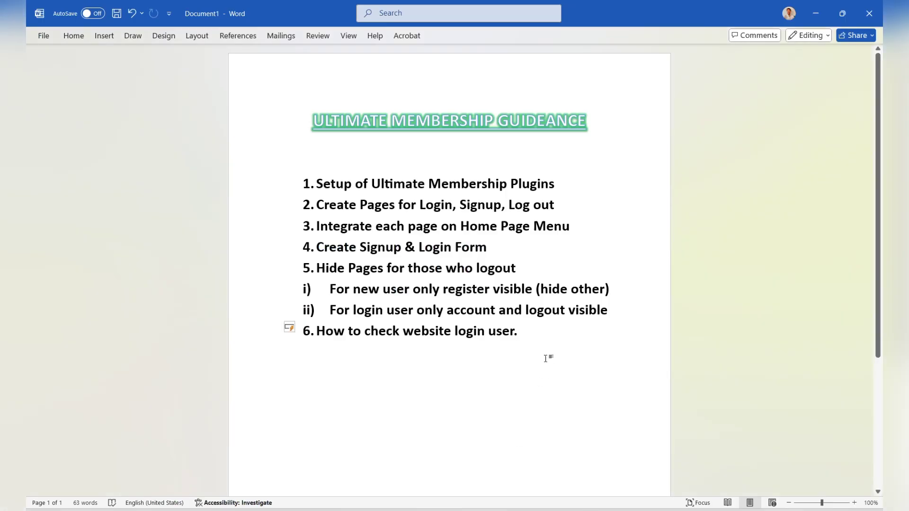
In the Word guide, add the line "Thank you so much for watching my video till end…." below the list.
{"action": "key", "text": "Return"}
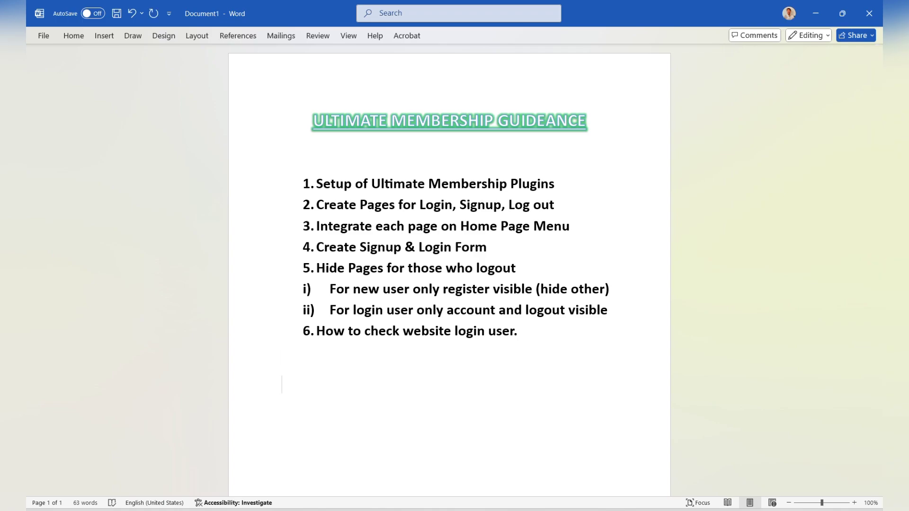
{"action": "type", "text": "Thank you s"}
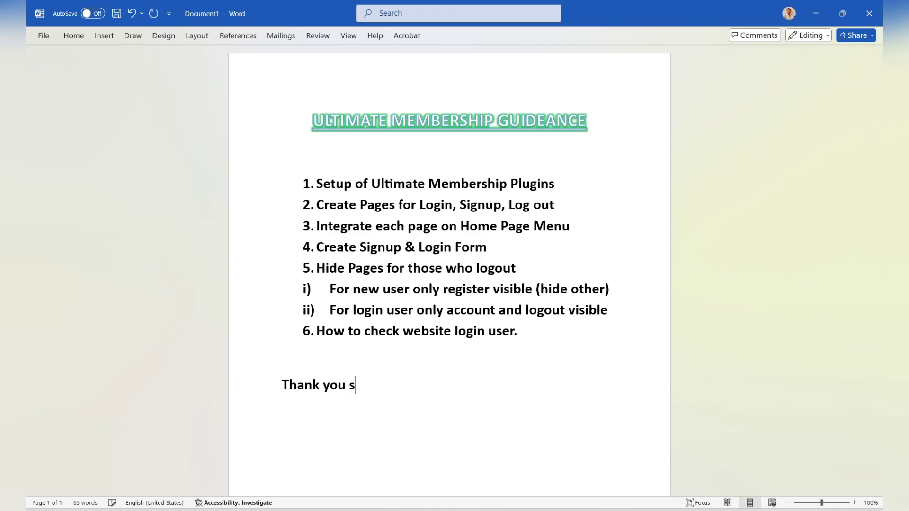
{"action": "type", "text": "o much for watch"}
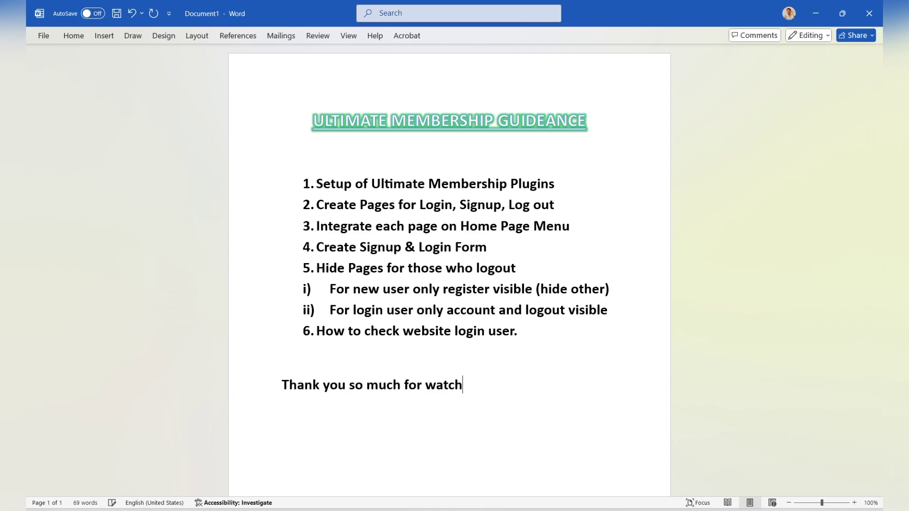
{"action": "type", "text": "ing my video till "}
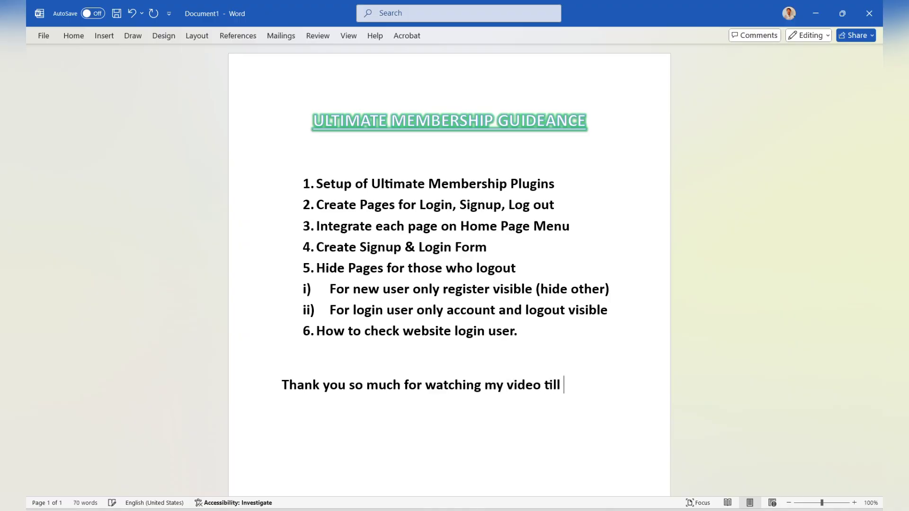
{"action": "type", "text": "en"}
Add a closing note, "If you face any error, please contact me on Instagram", followed by the Instagram handle and "or you can leave comment".
{"action": "type", "text": "ou face any erro"}
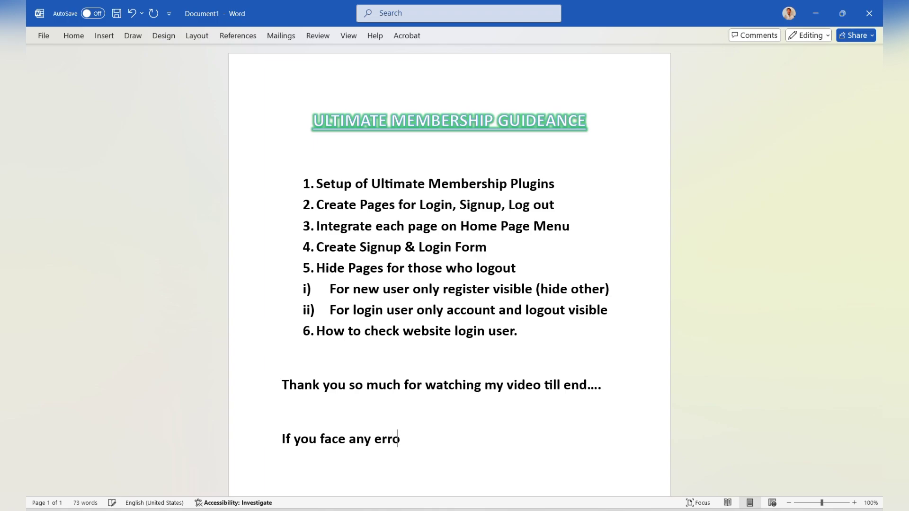
{"action": "type", "text": "r, please contac"}
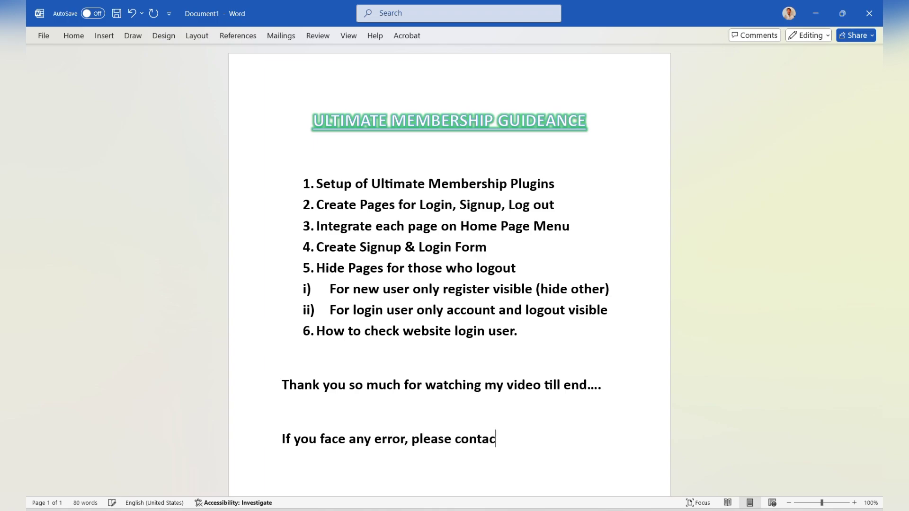
{"action": "type", "text": "t me on in"}
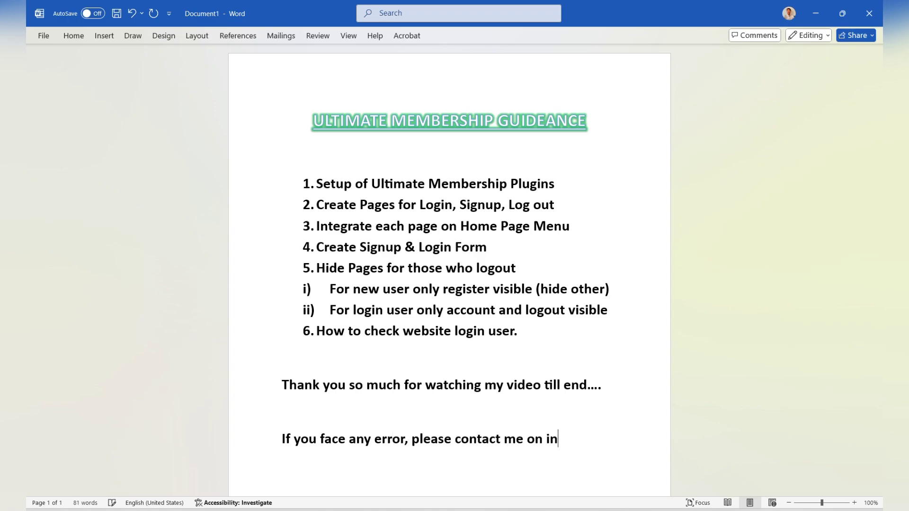
{"action": "type", "text": "stagram "}
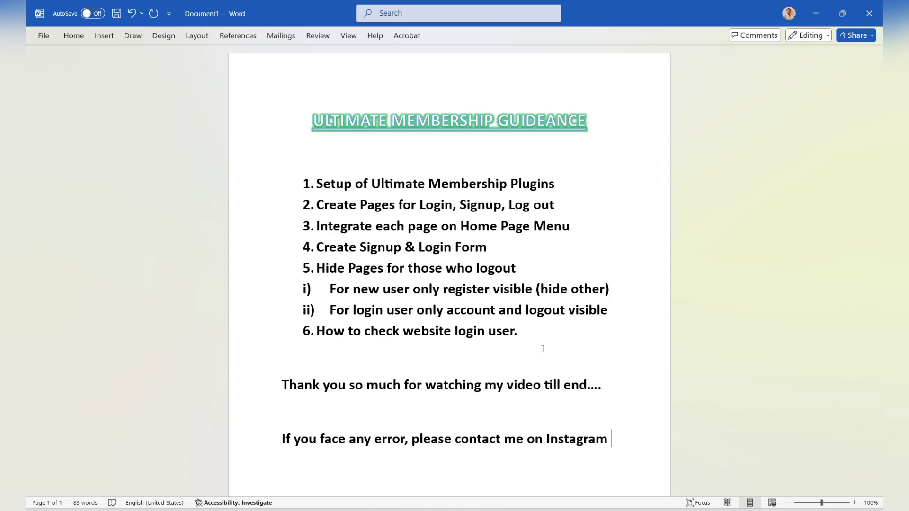
{"action": "type", "text": "@neonmaster14915 "}
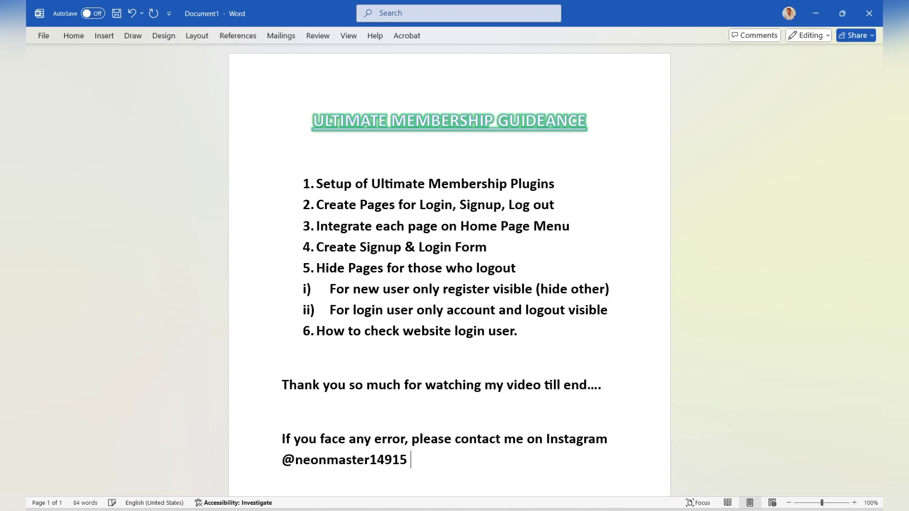
{"action": "type", "text": "or you can leave comment"}
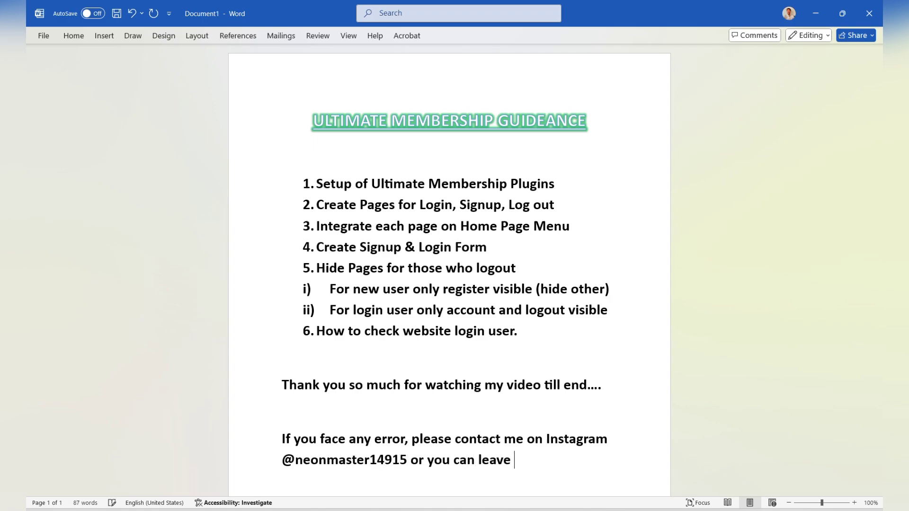